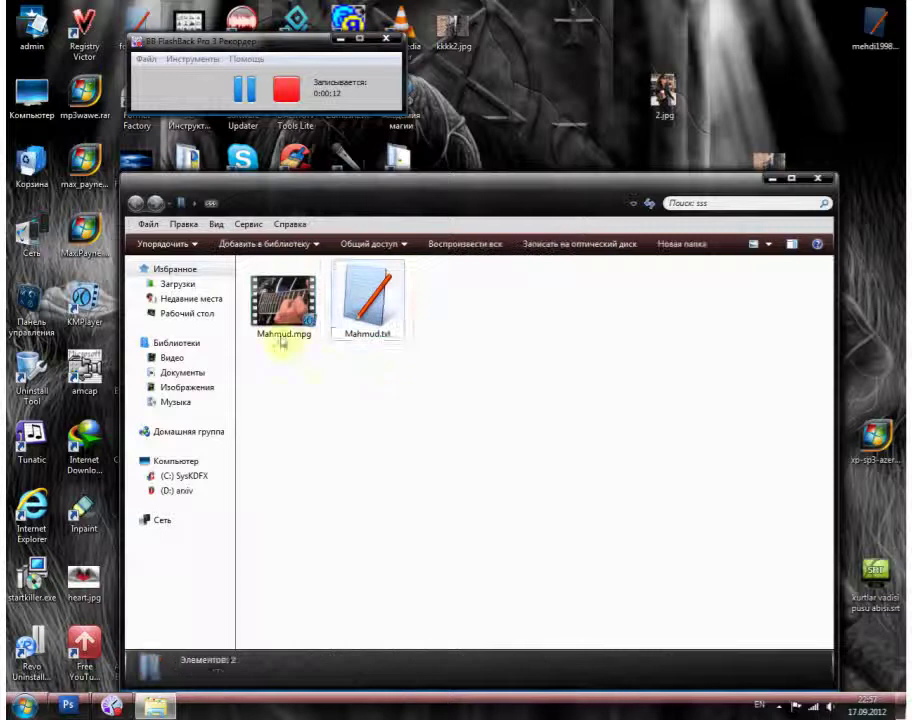
Play the MPG video in the folder to preview its opening seconds and close the player.
double_click(282, 318)
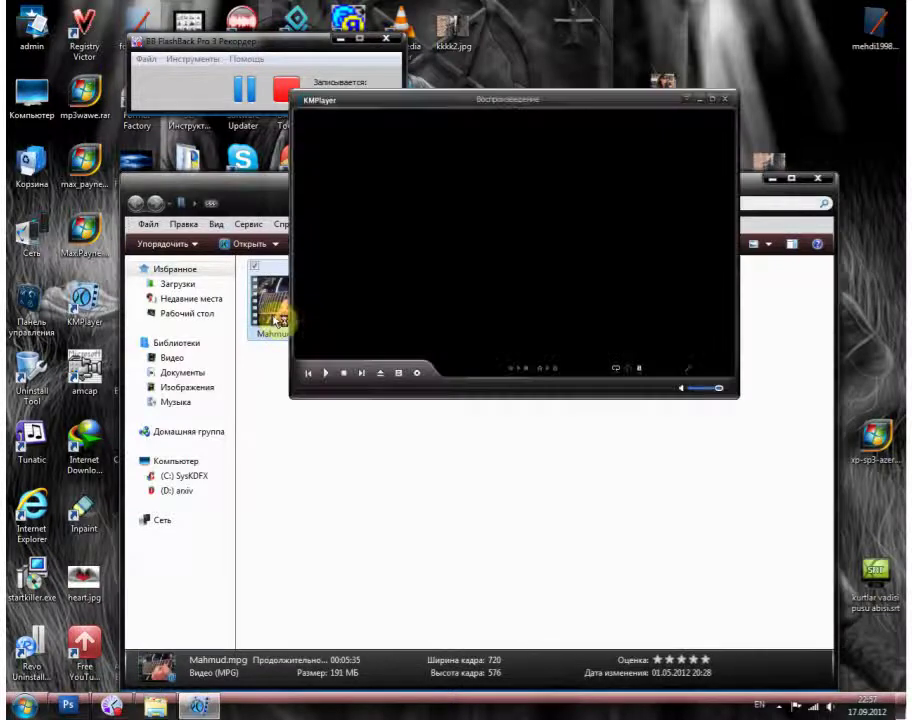
click(334, 368)
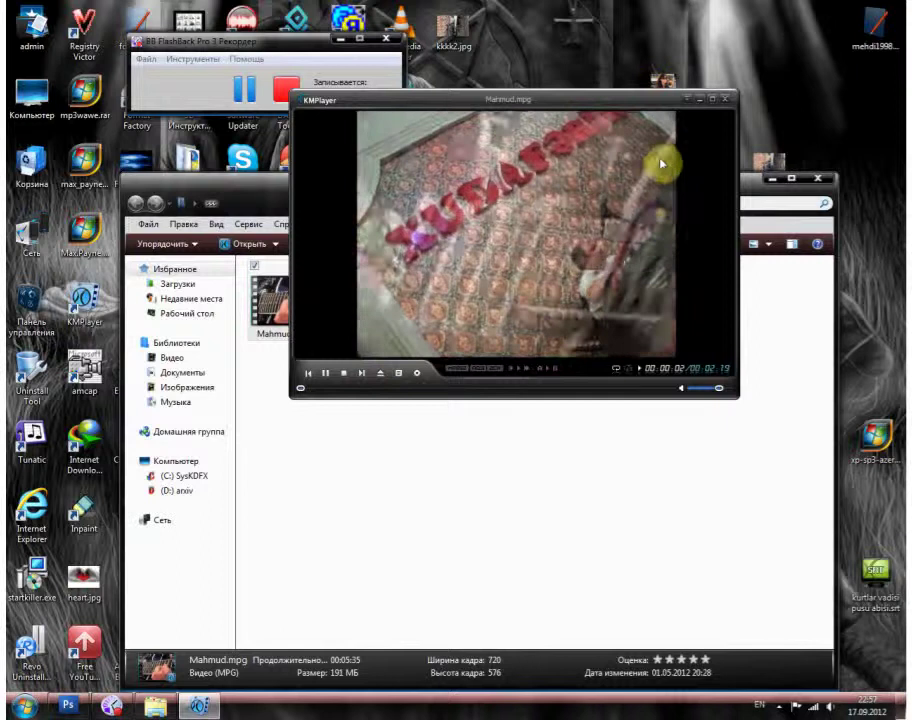
click(724, 99)
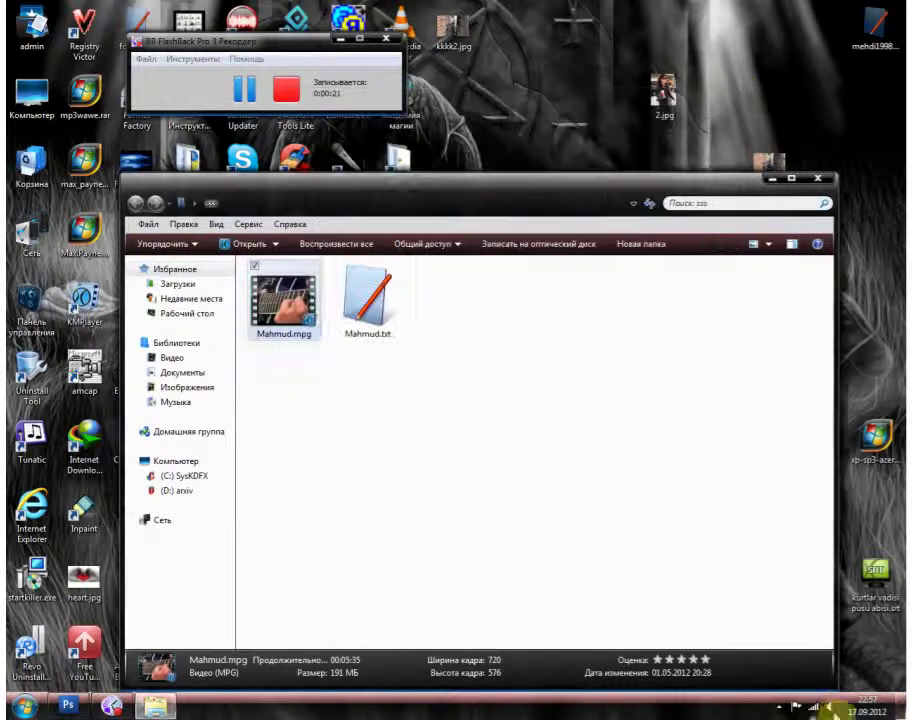
click(811, 706)
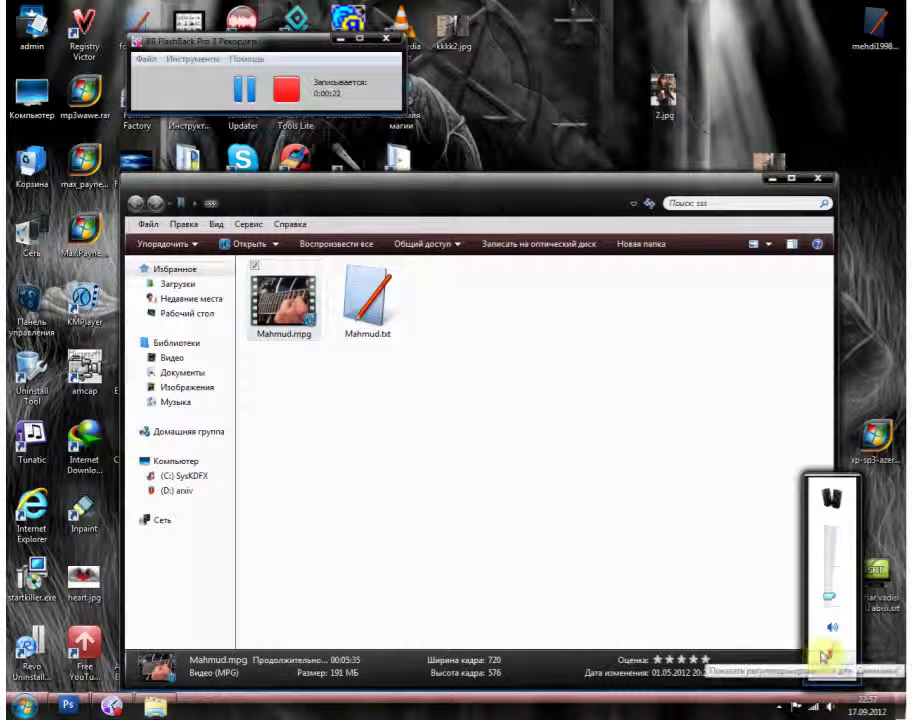
click(444, 380)
Open the empty text file beside the video and enter the subtitle timing line 00:00:02,567-->00:00:04,456.
click(369, 318)
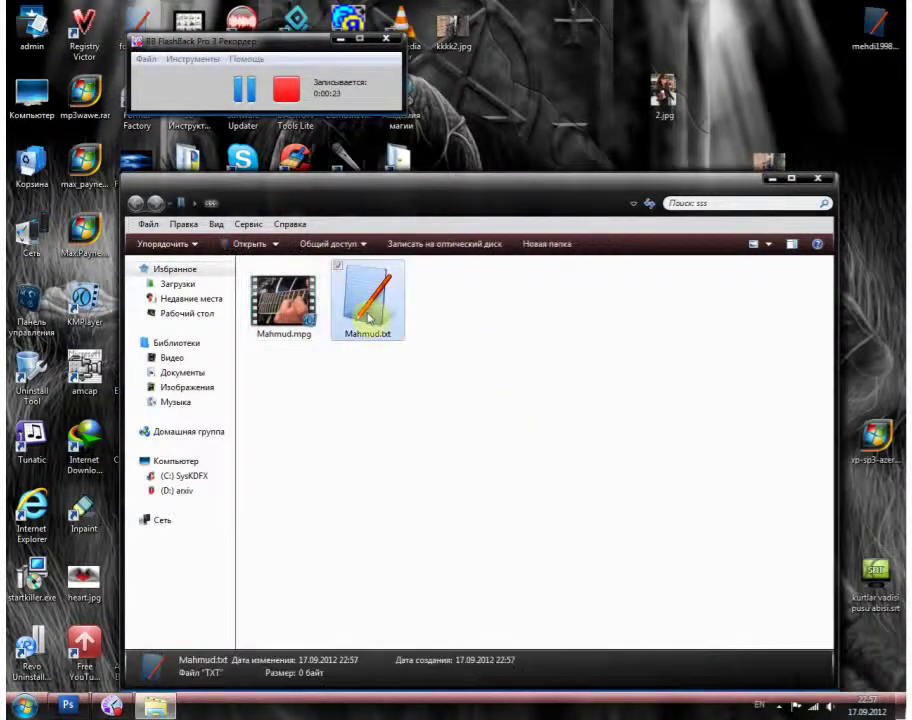
double_click(369, 318)
text(00)
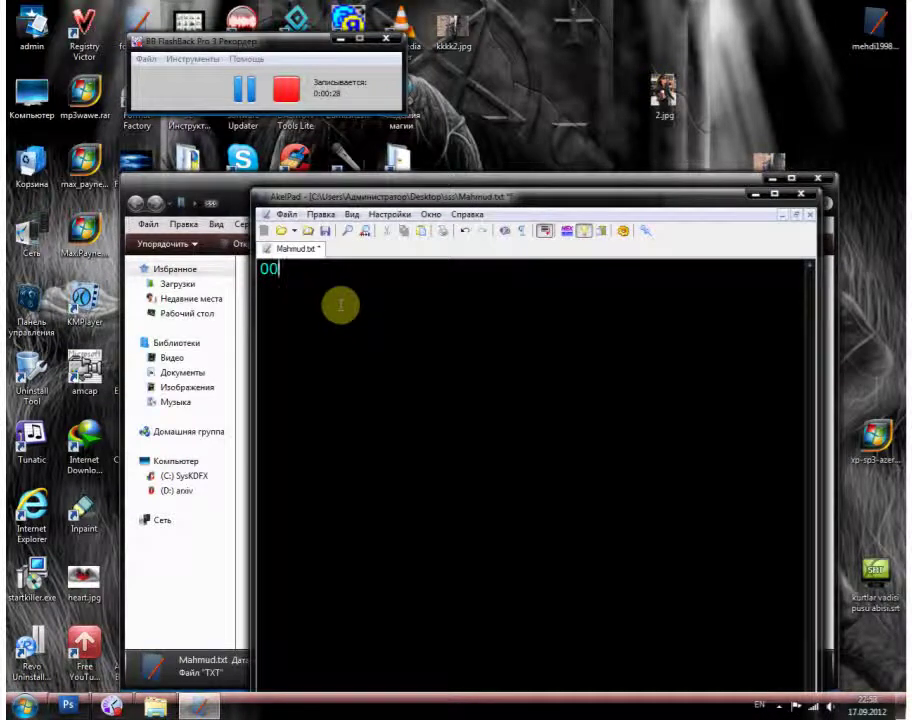
text(:00)
text(,)
text(0)
text(2)
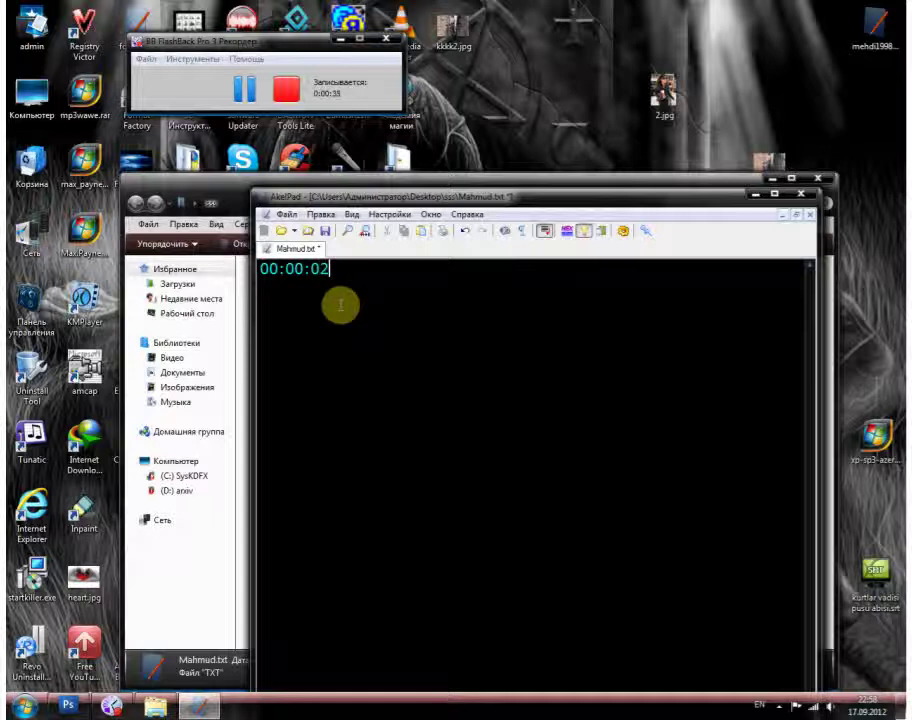
text(,567-->00)
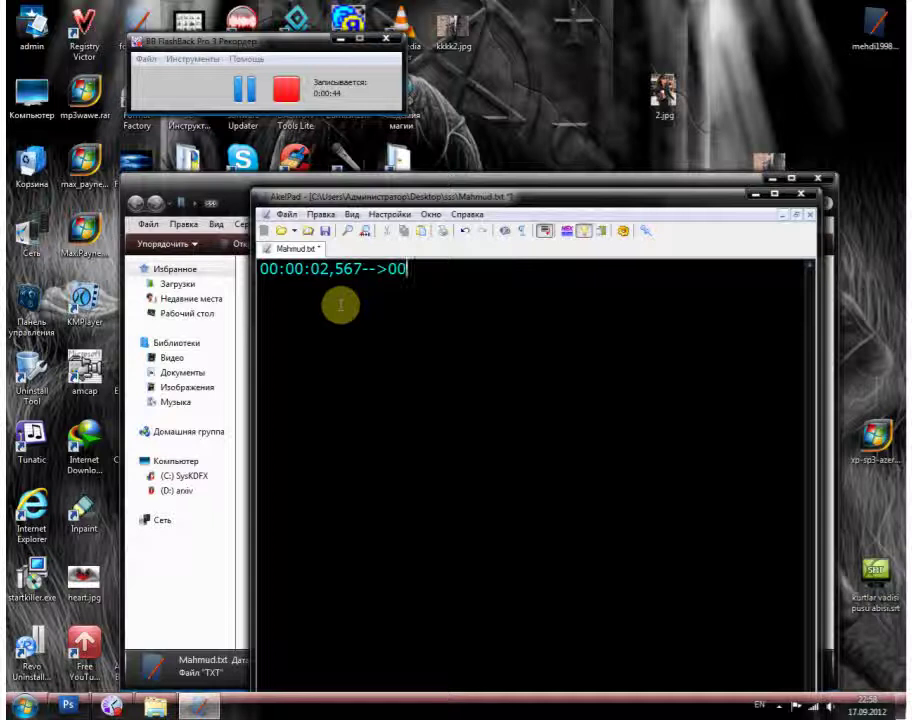
text(:00:04)
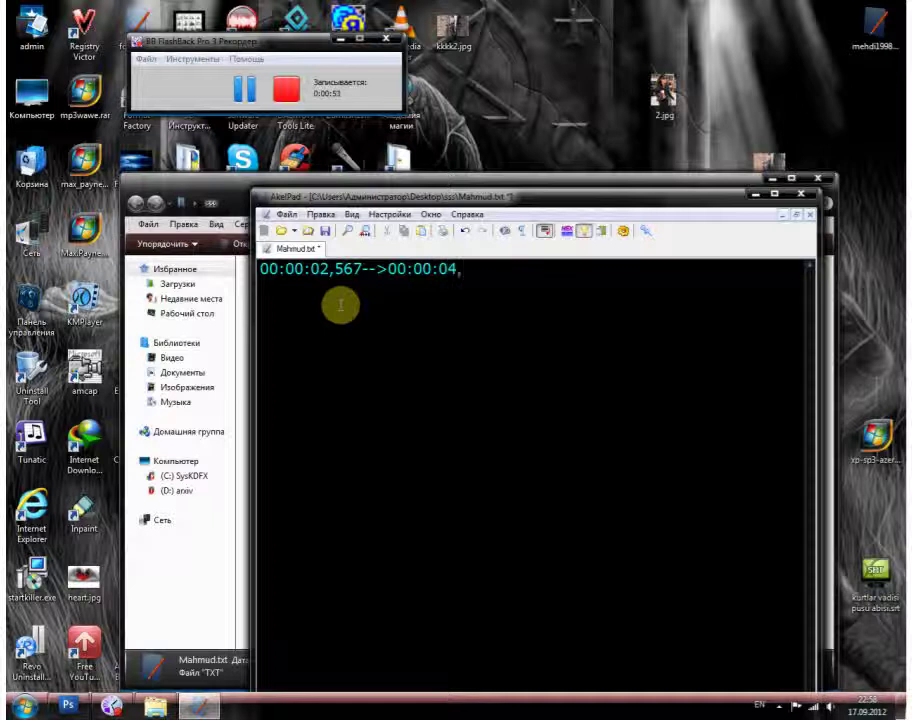
text(,456)
key(Return)
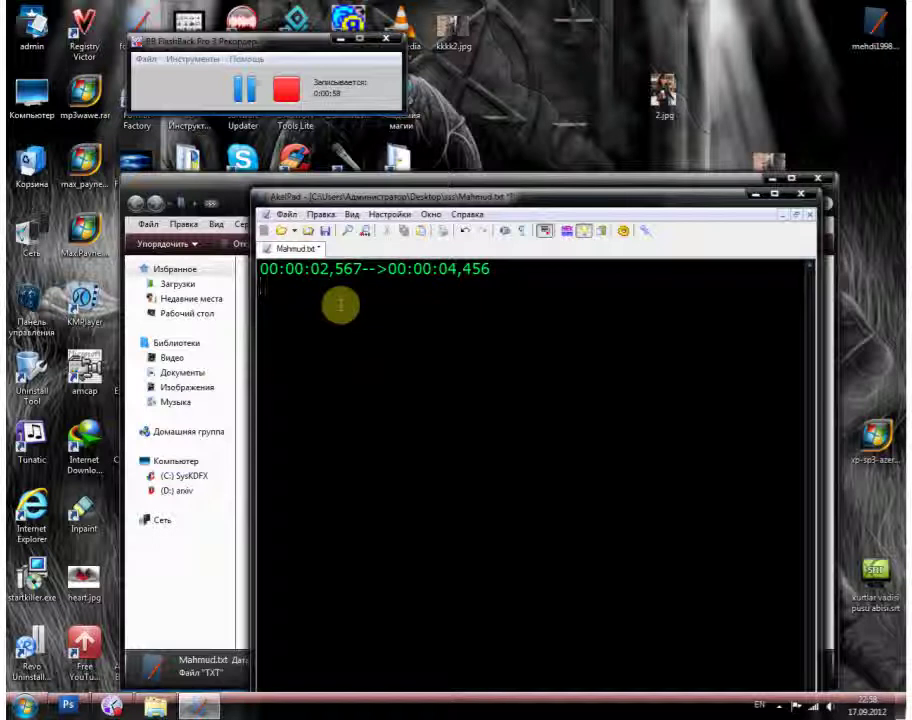
Enter the subtitle text "salam wwindows-az.com" on the line below the timing.
text(salam )
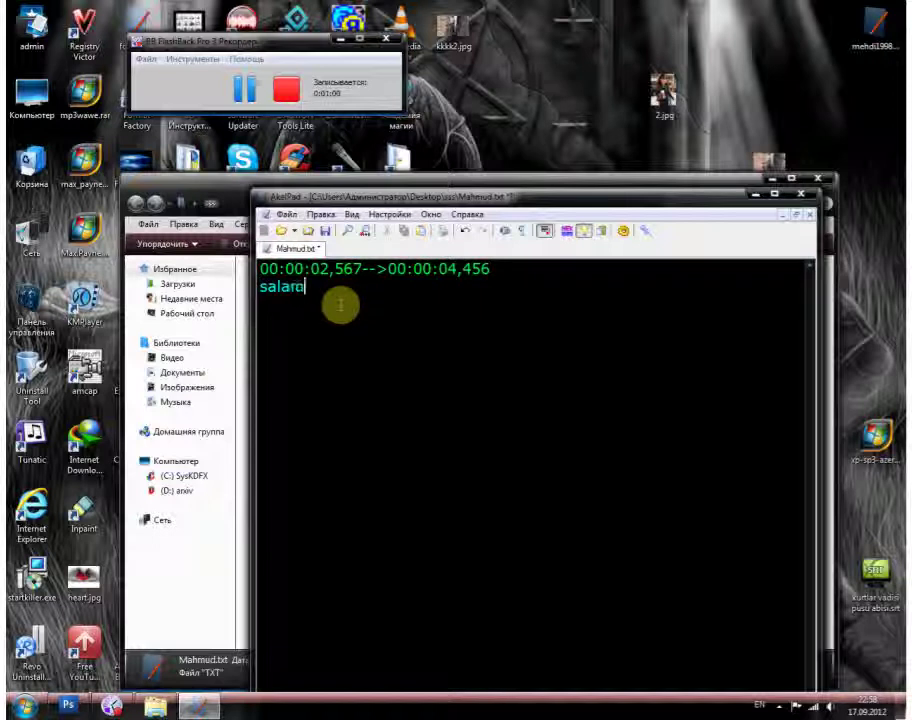
text(w)
key(alt+shift)
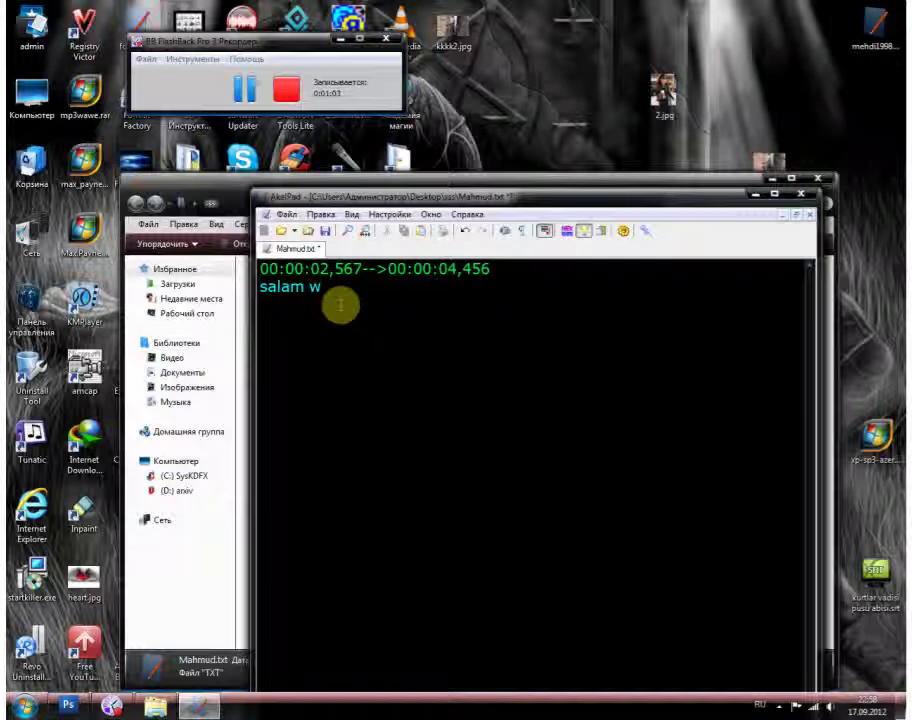
key(alt+shift)
text(windows)
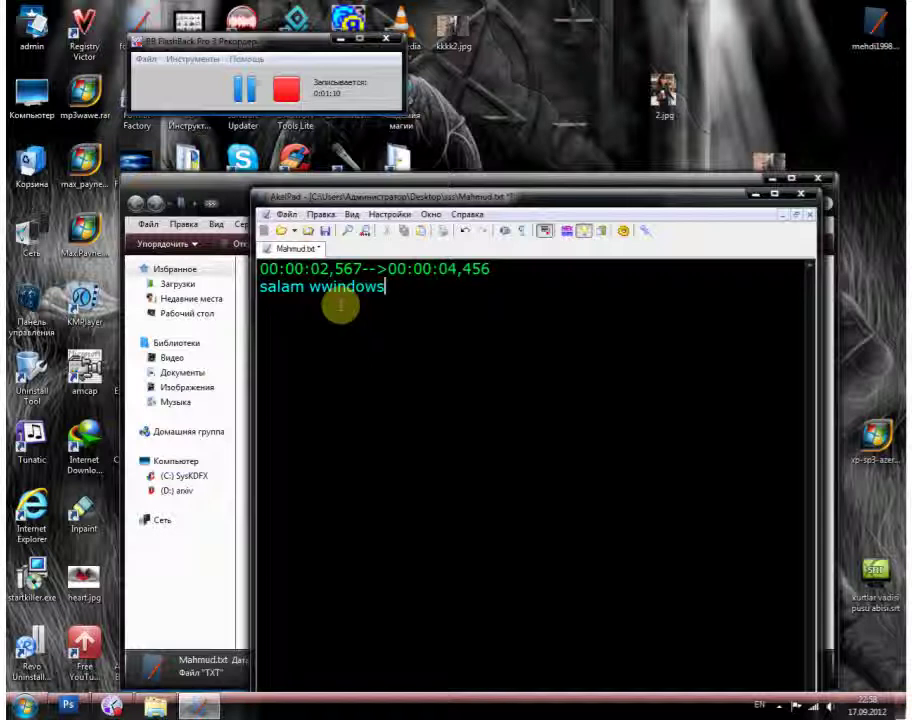
text(-az.com)
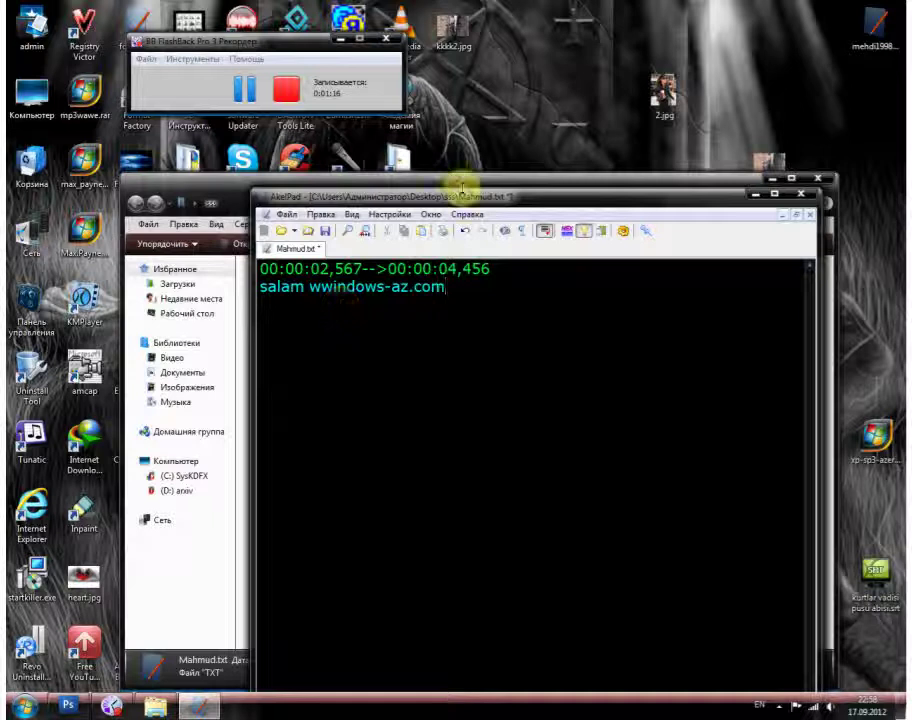
Insert the entry number 1 on a new line above the timing, and close the text file with its changes saved.
click(262, 268)
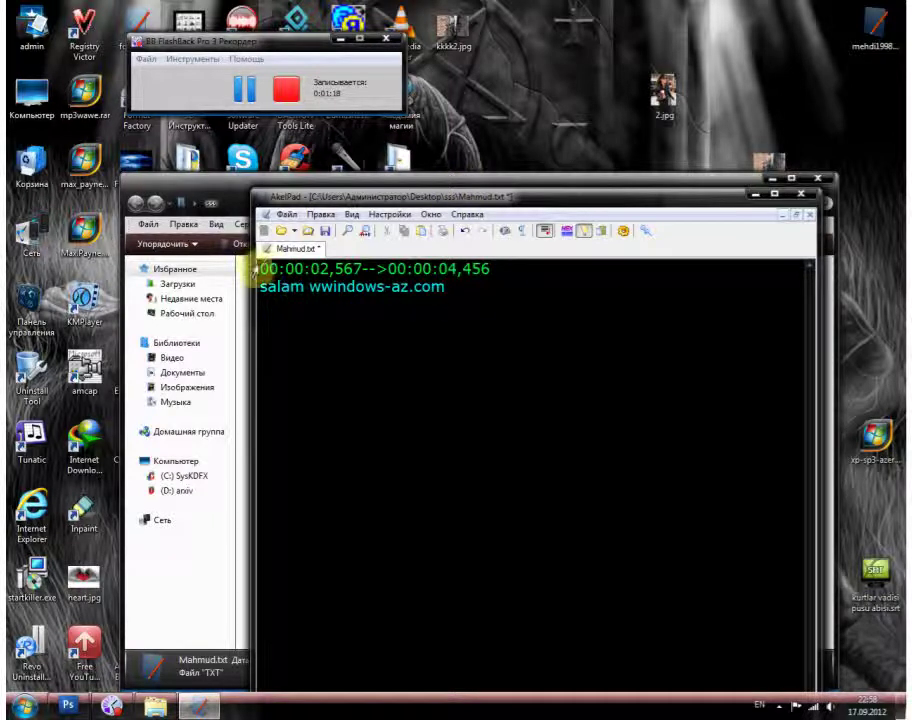
key(Return)
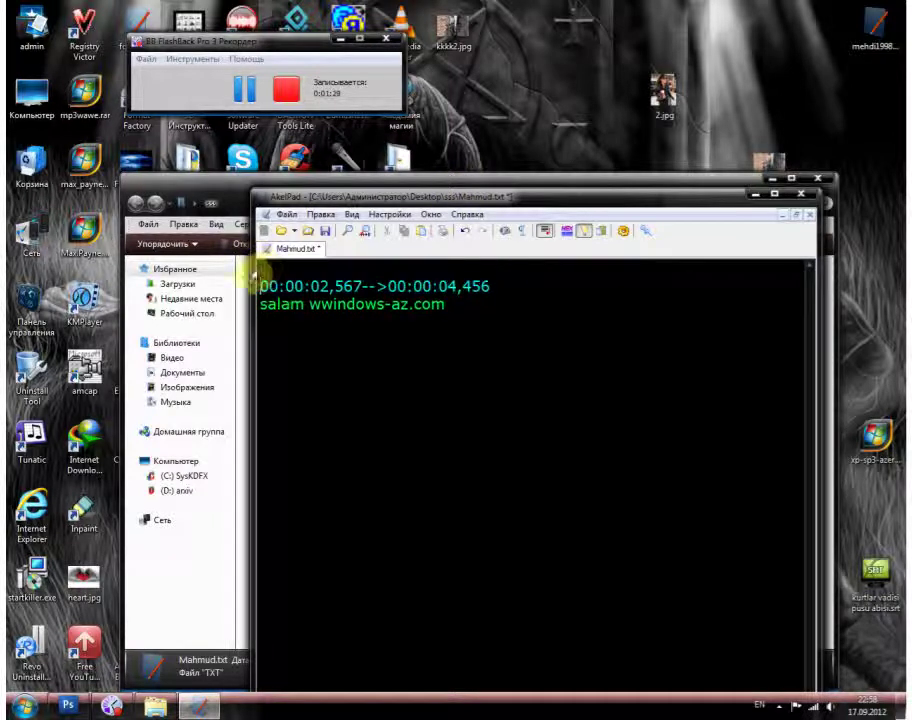
text(1)
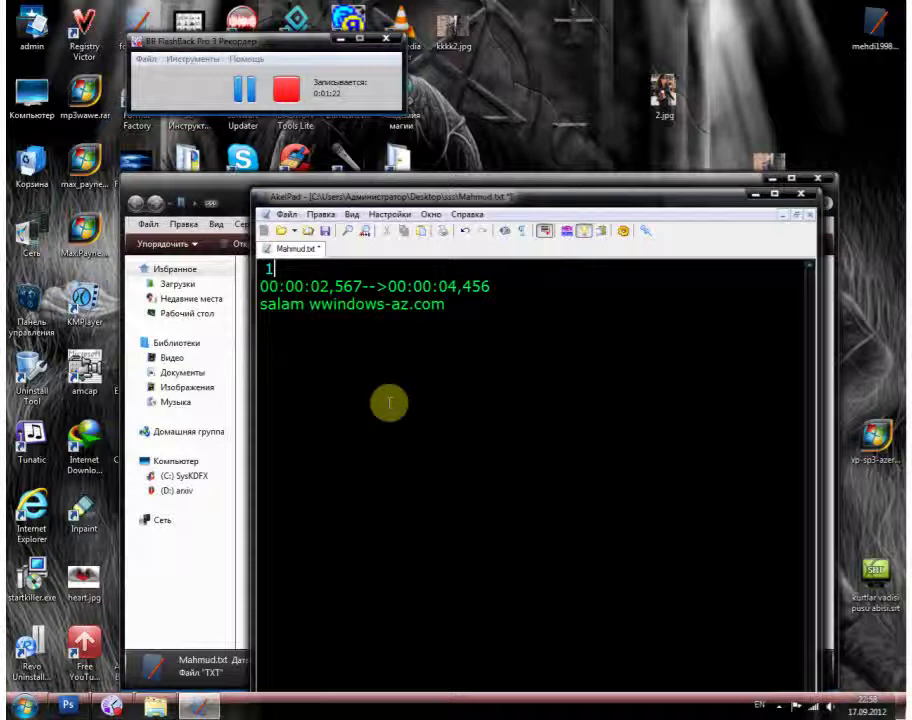
click(805, 195)
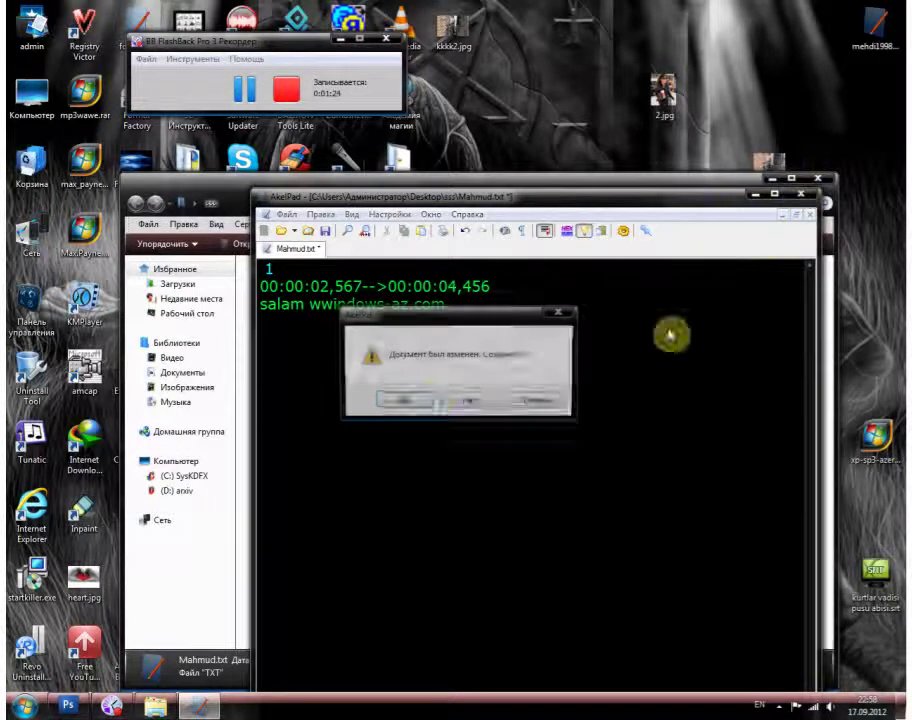
click(416, 403)
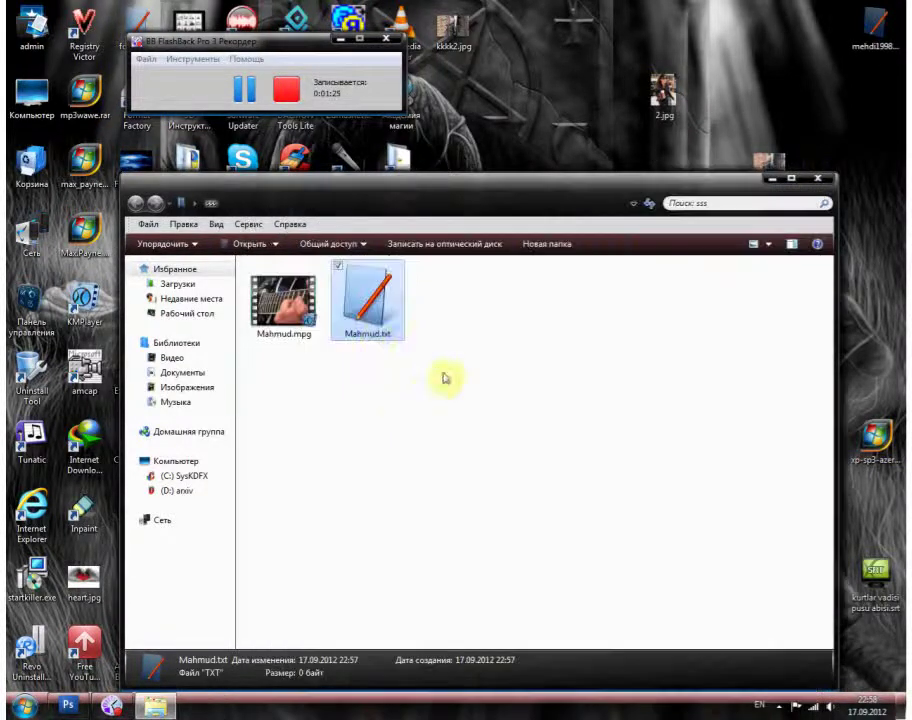
Change the text file's extension to .ass and accept the extension change.
click(380, 335)
click(388, 335)
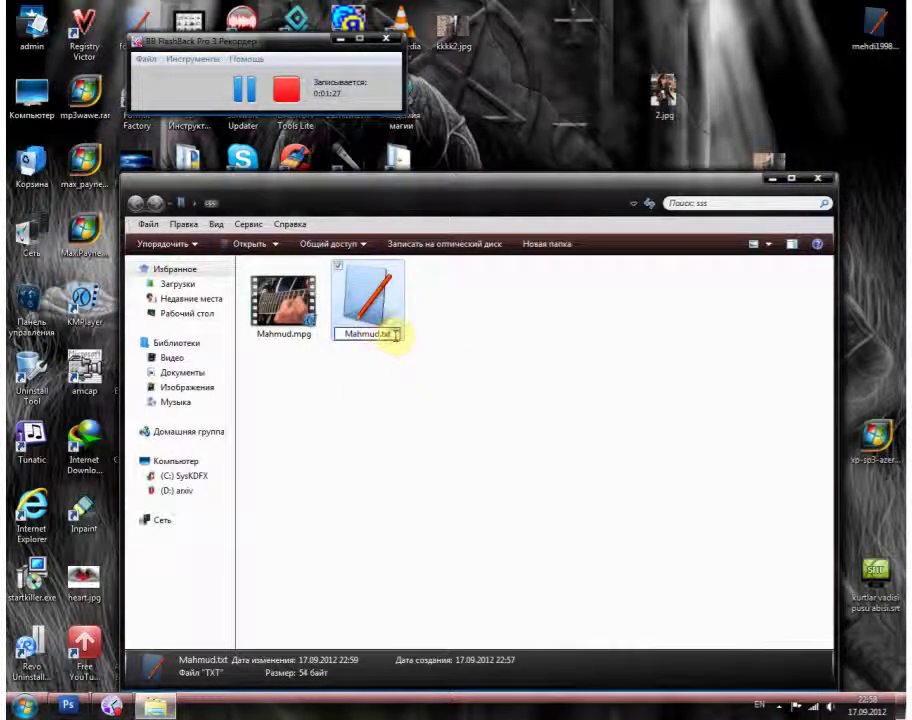
key(BackSpace)
key(BackSpace)
key(BackSpace)
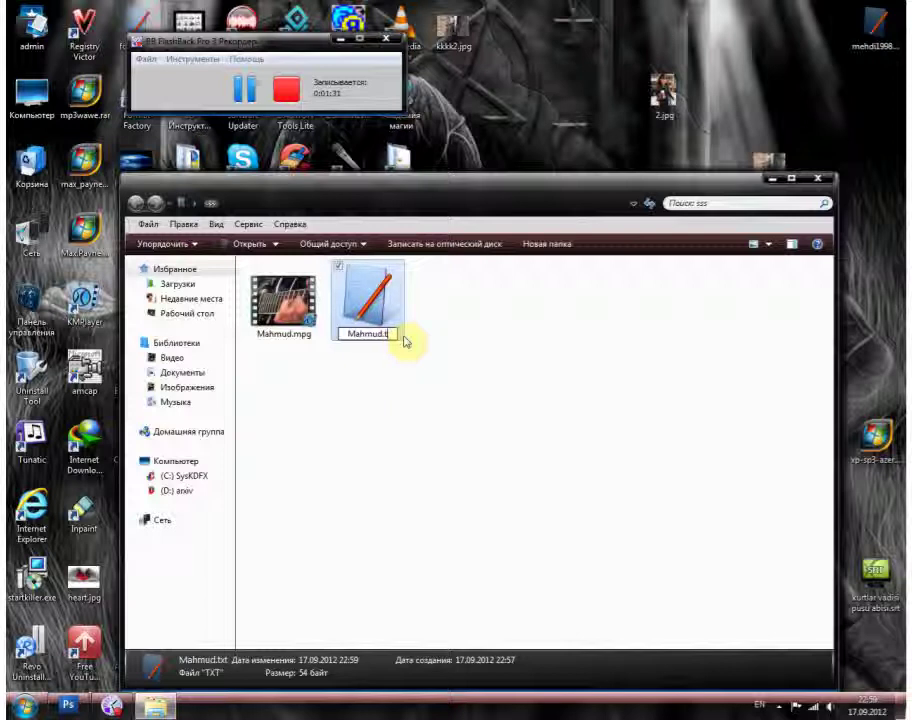
text(ass)
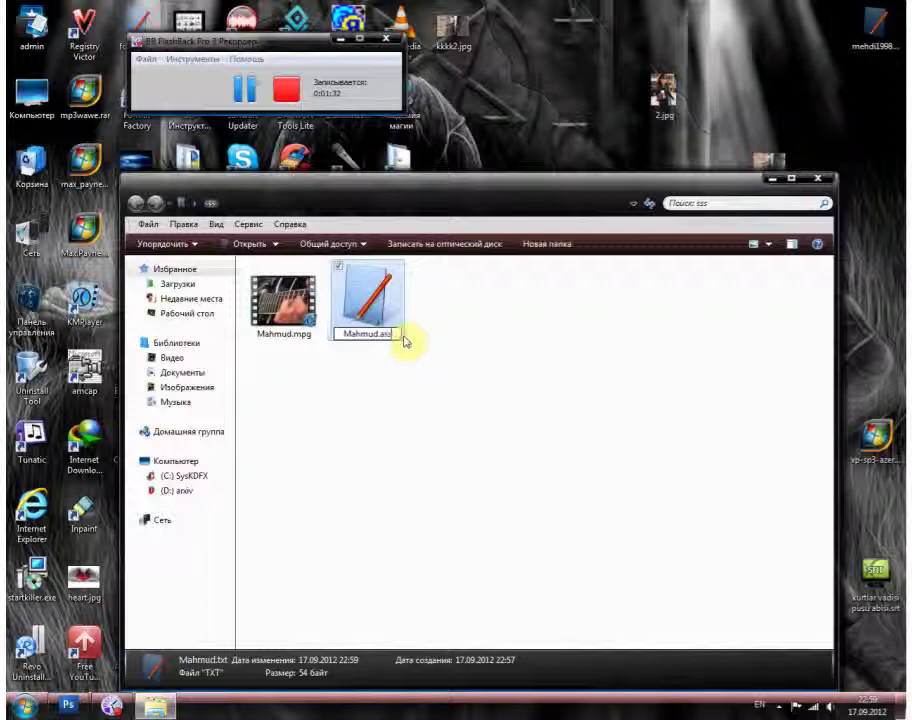
click(452, 361)
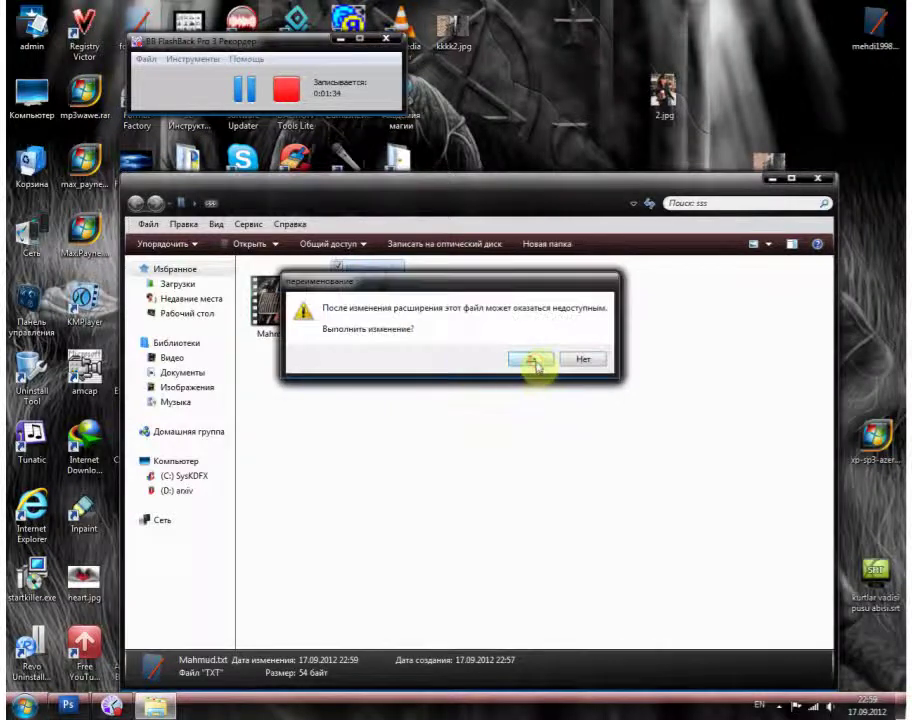
click(531, 361)
Play the video to check the subtitle on screen and close the player.
click(378, 332)
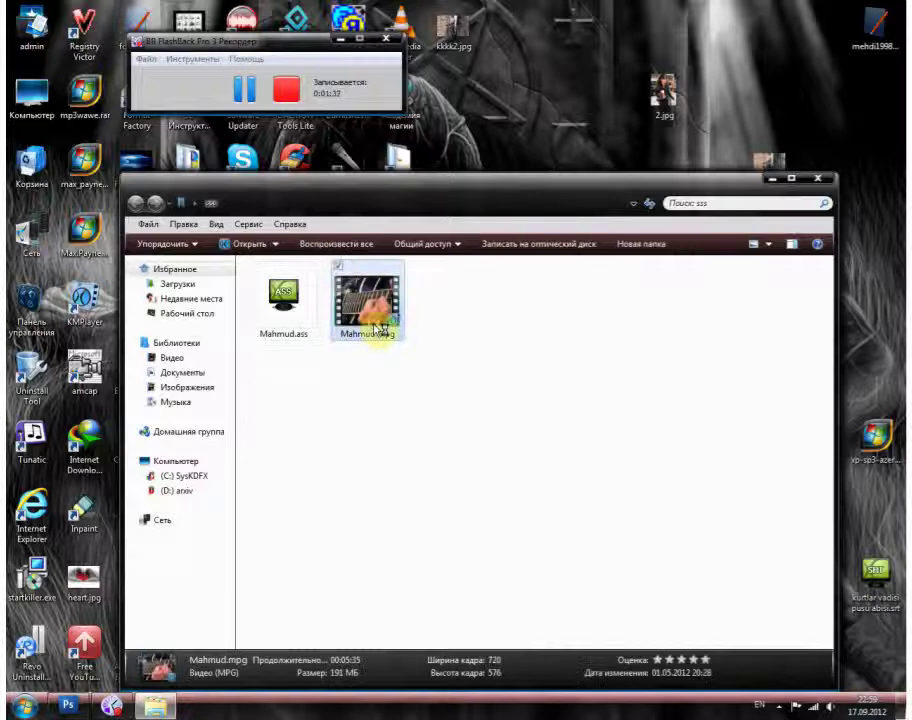
double_click(378, 332)
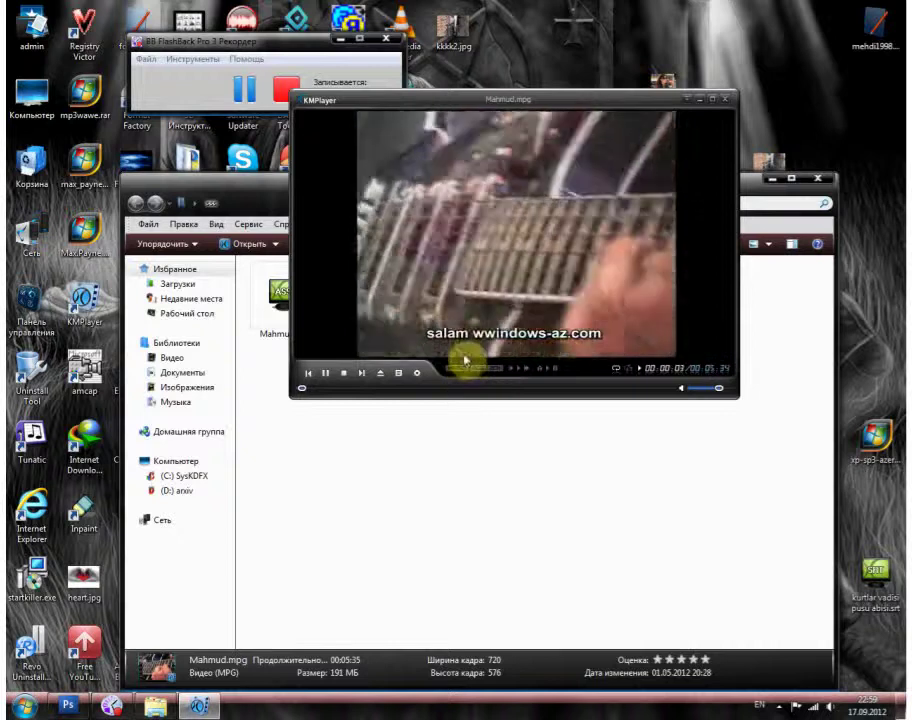
click(725, 99)
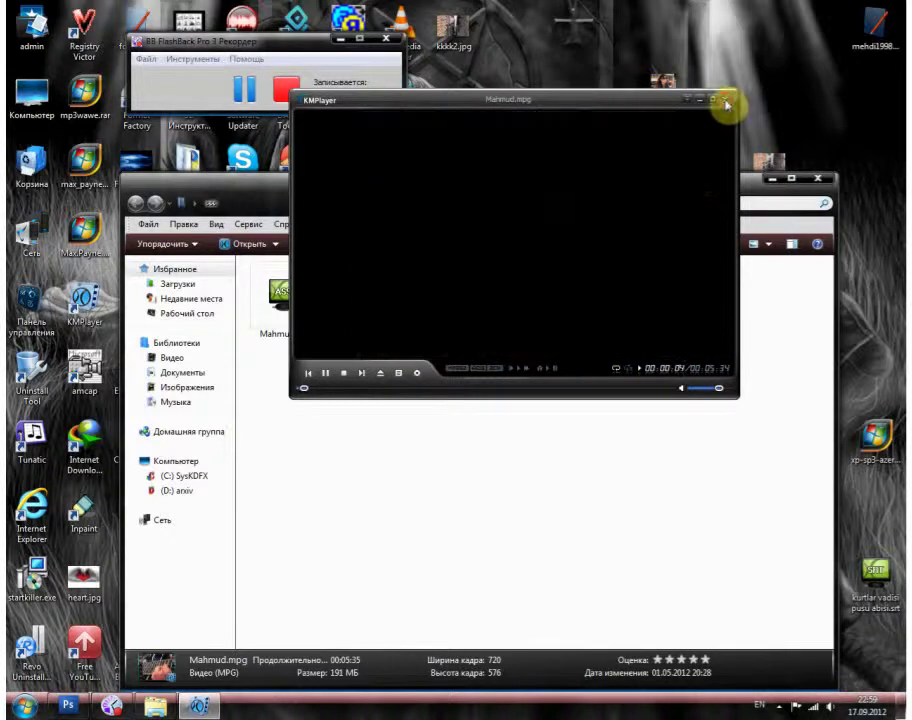
Change the subtitle file's extension back to .txt and accept the extension change.
click(295, 338)
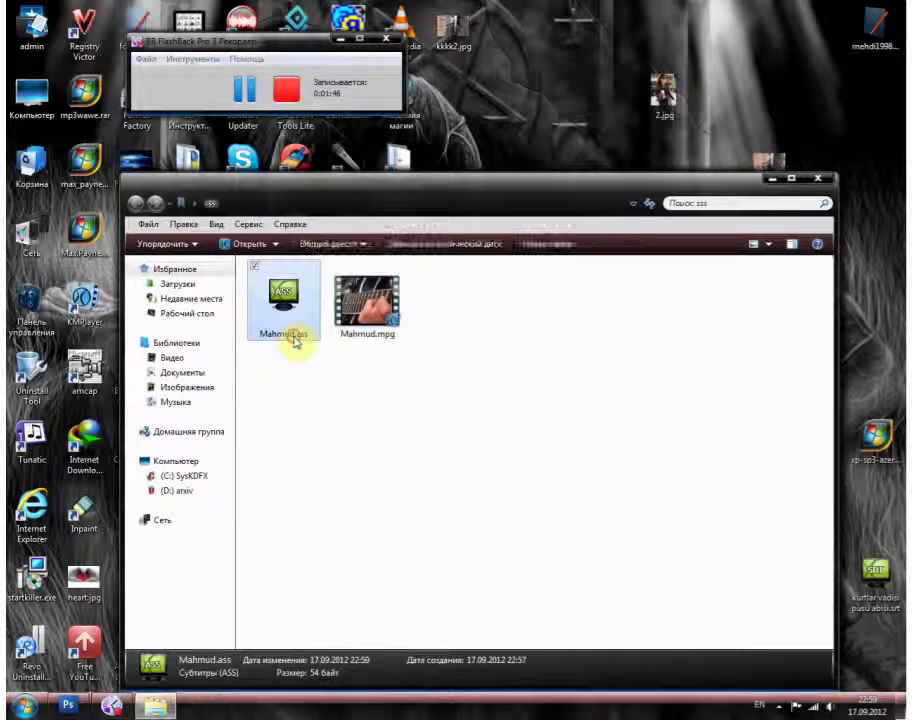
click(300, 336)
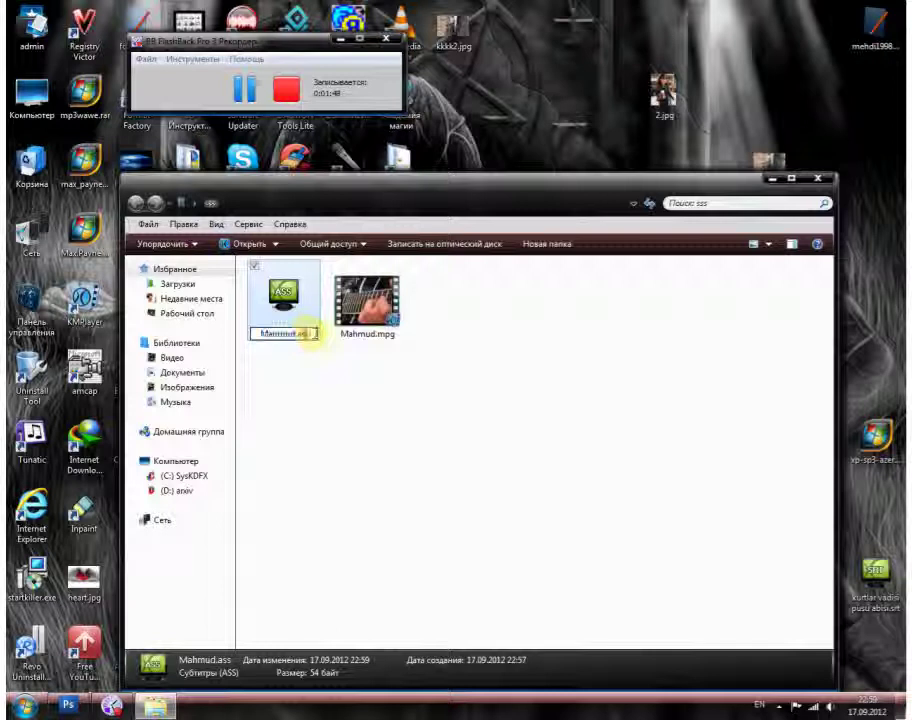
click(311, 334)
key(BackSpace)
key(BackSpace)
key(BackSpace)
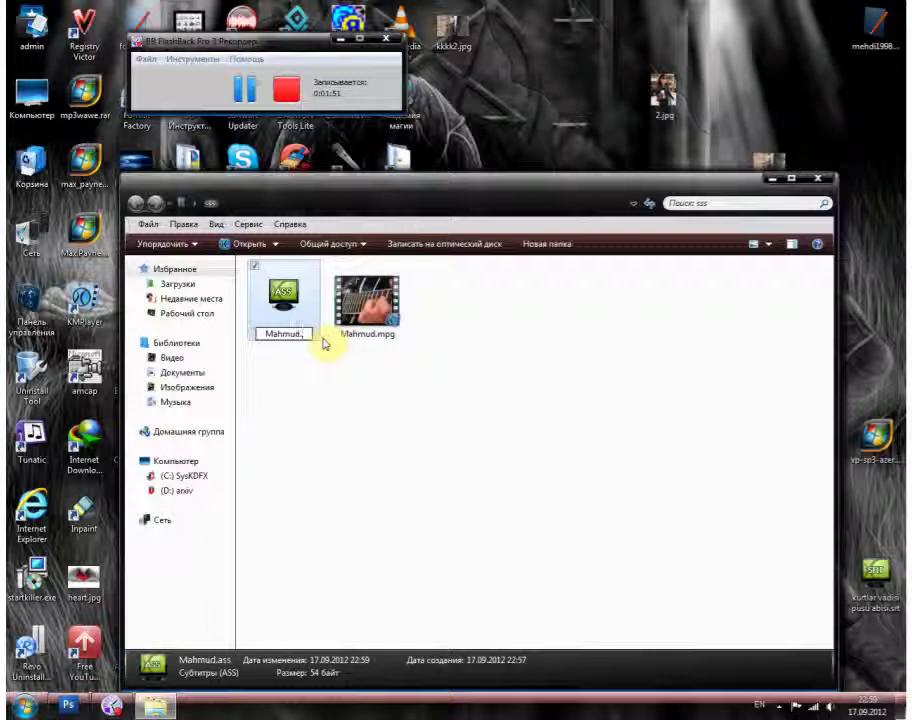
key(BackSpace)
text(srt)
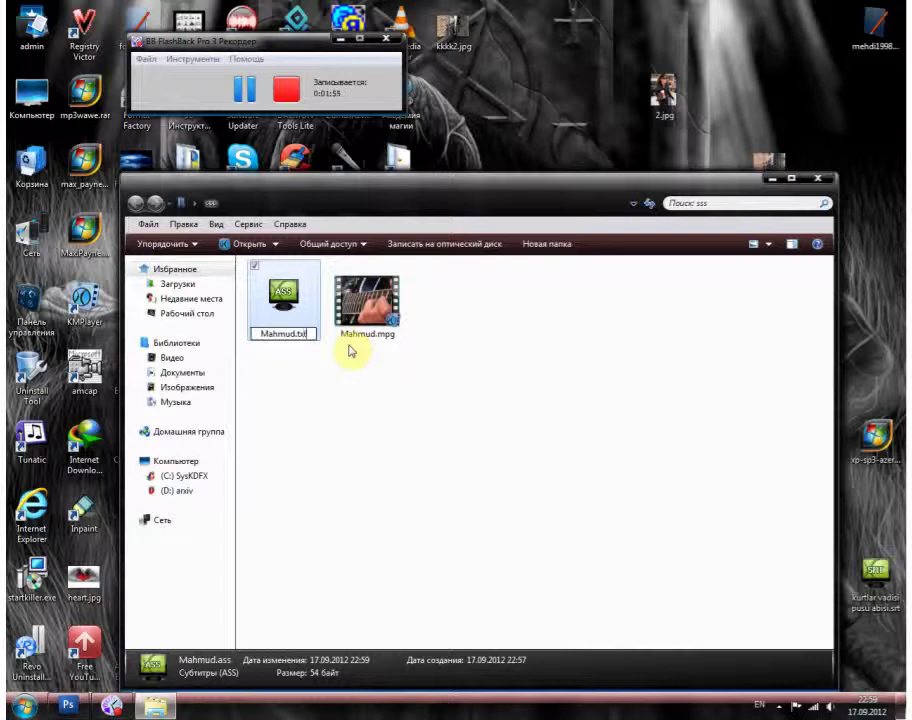
key(Return)
key(Return)
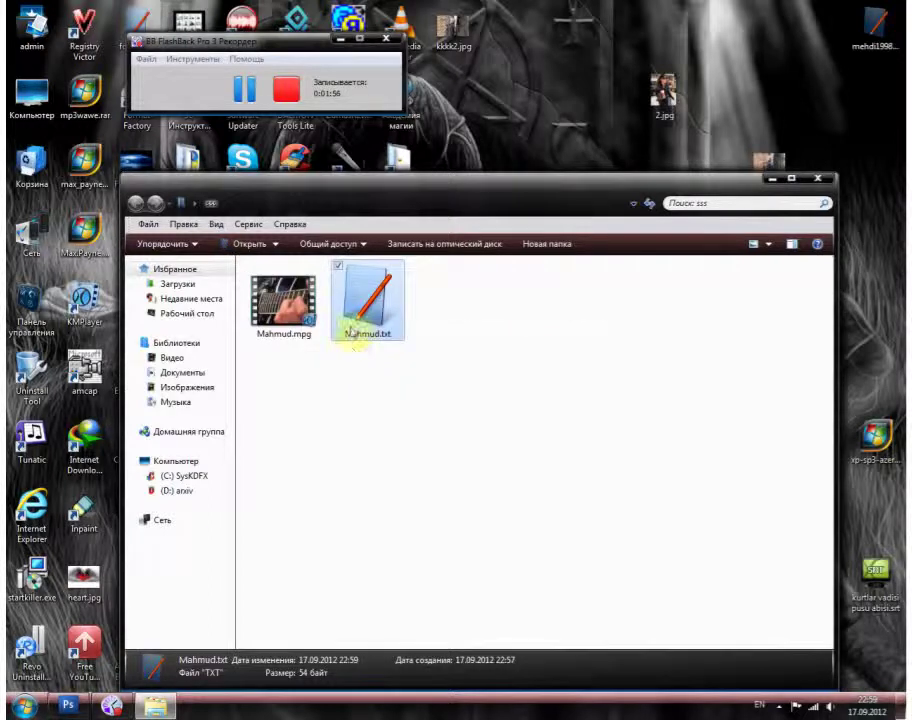
Open the text file and add entry number 2 after a blank line, with the start time 00:00:06,566 followed by -->.
double_click(391, 318)
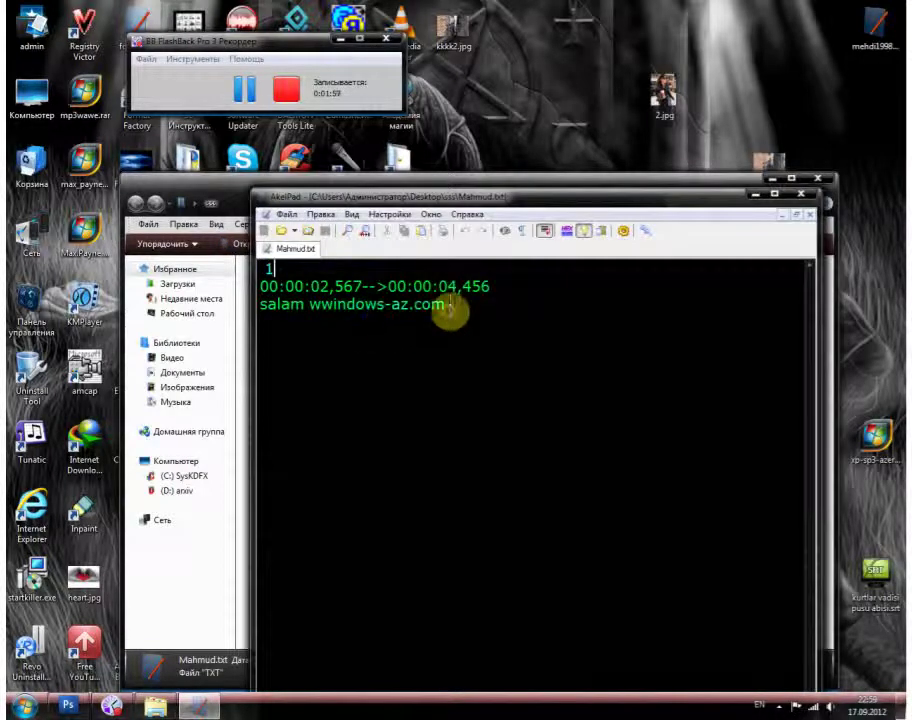
key(Return)
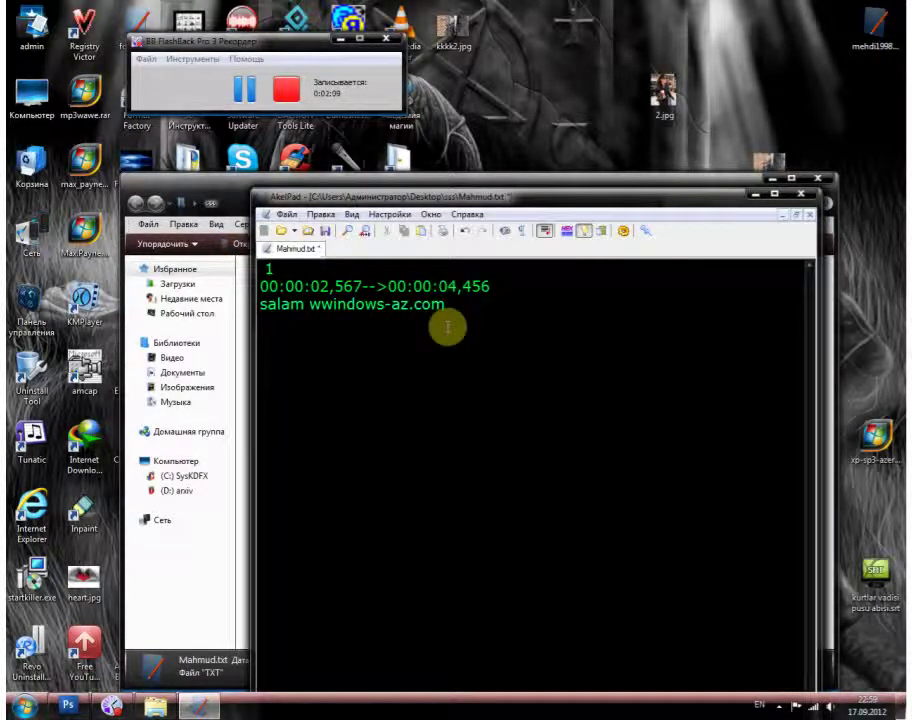
text(2)
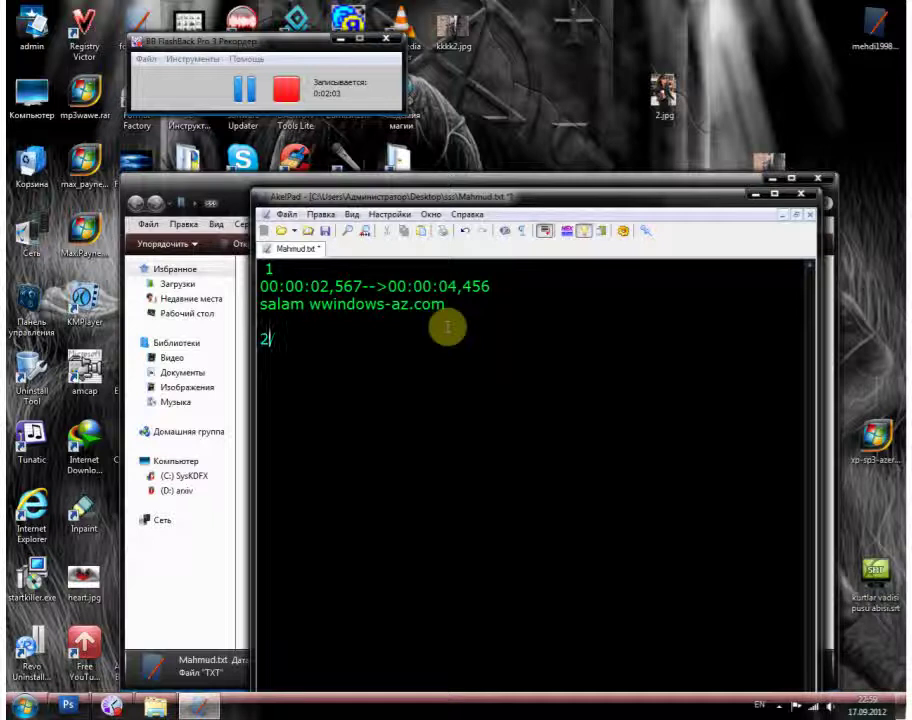
key(Return)
text(00:00)
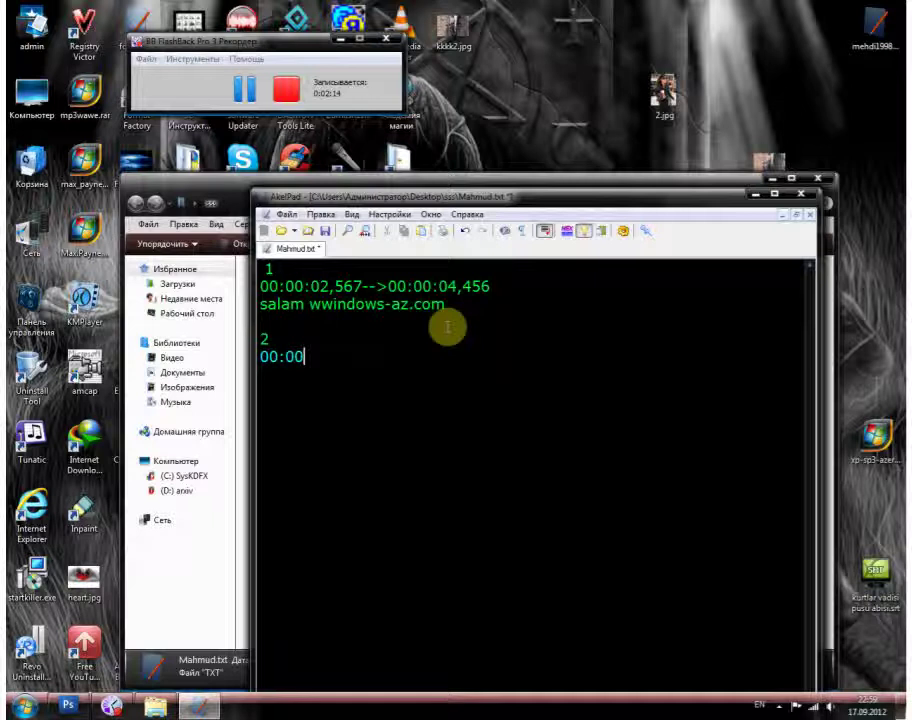
text(:06)
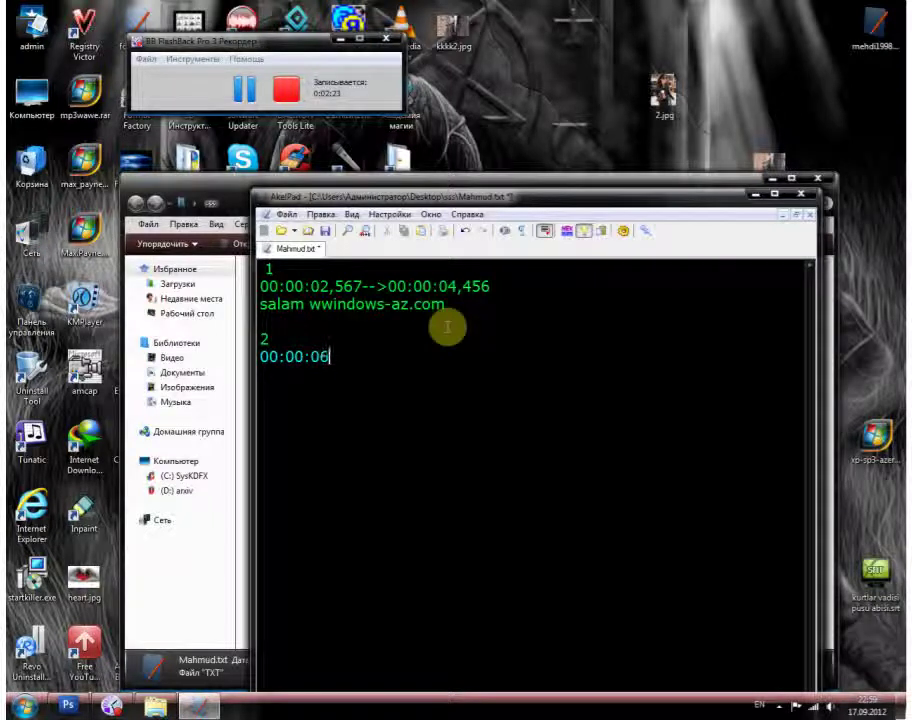
text(,566-->)
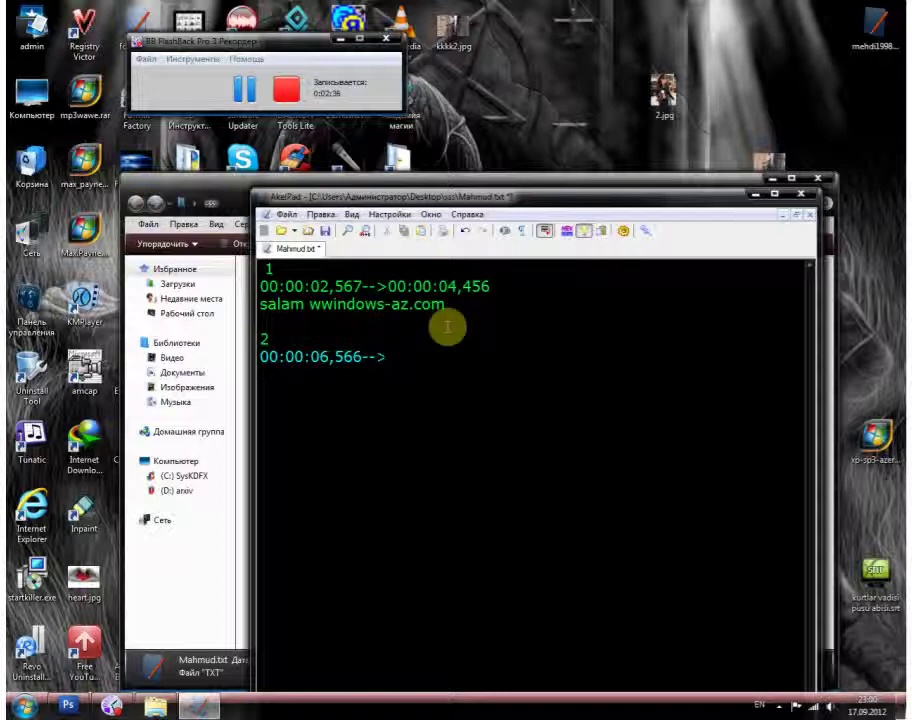
Change the seconds of the second entry's start time to 05.
key(Left)
key(Left)
key(Left)
key(Left)
key(Left)
key(Left)
key(Left)
key(BackSpace)
text(5)
Enter the end time 00:00:07,577 after the second entry's arrow.
key(Right)
key(Right)
key(Right)
key(Right)
key(Right)
key(Right)
key(Right)
text(00:00:0)
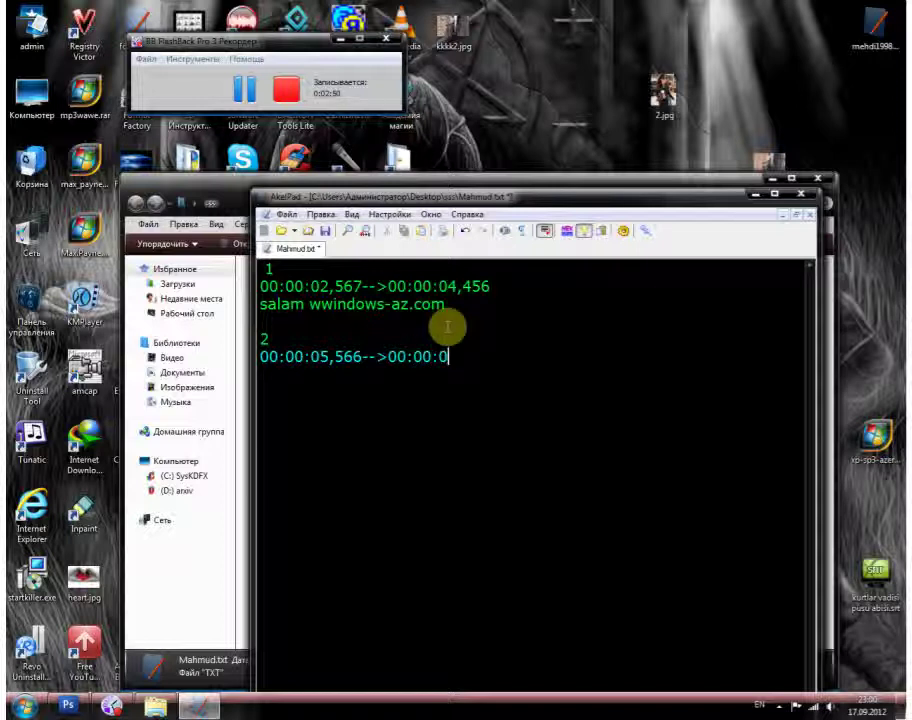
text(7,577)
Write a nickname as the second subtitle's text below its timing, and close the text file with its changes saved.
key(Return)
text(mehdi)
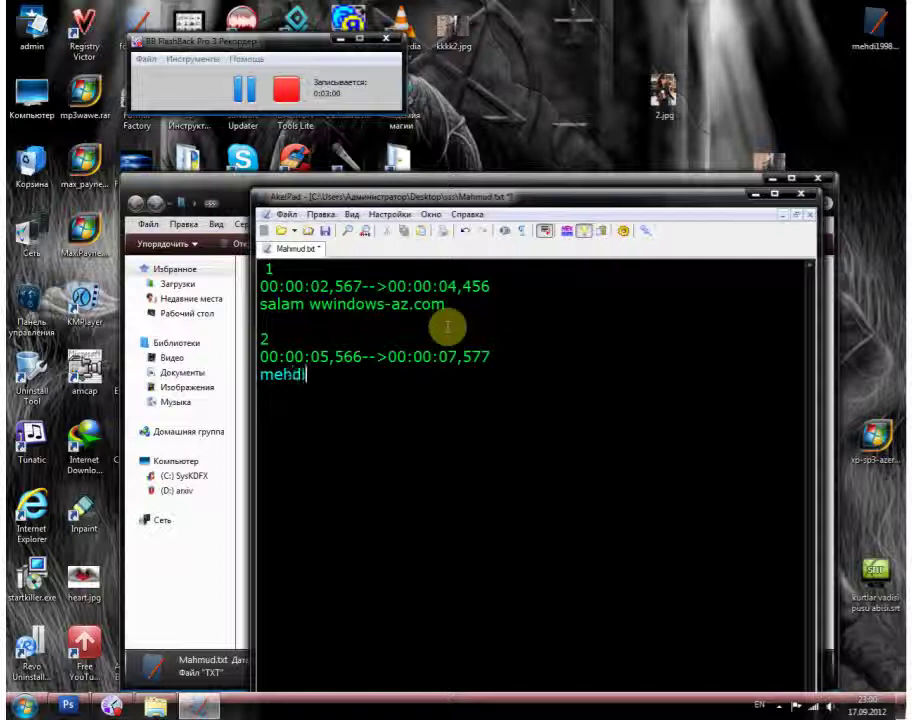
text(1998.)
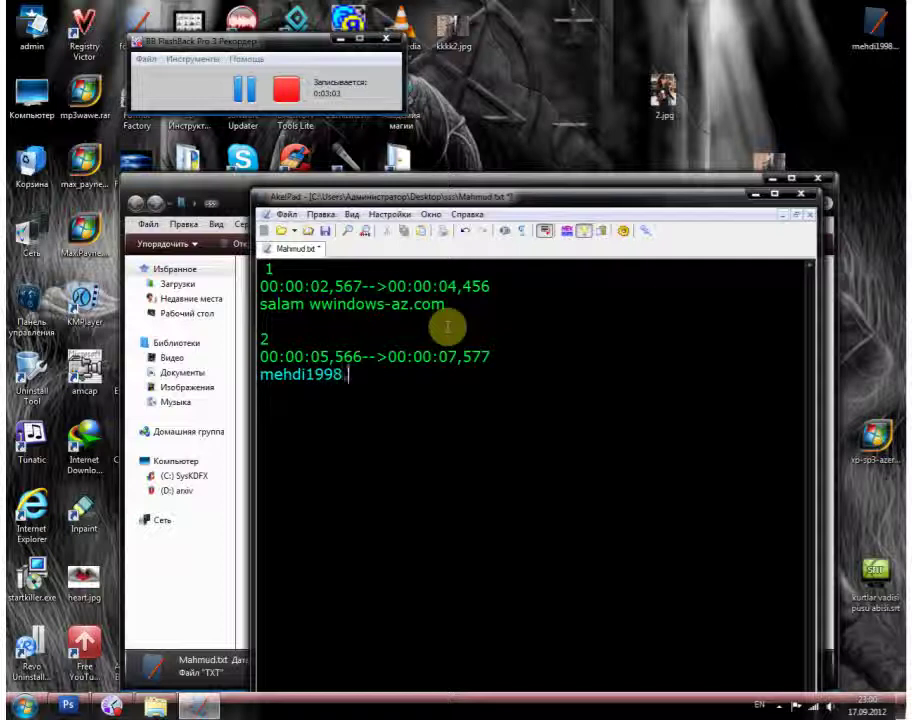
click(800, 194)
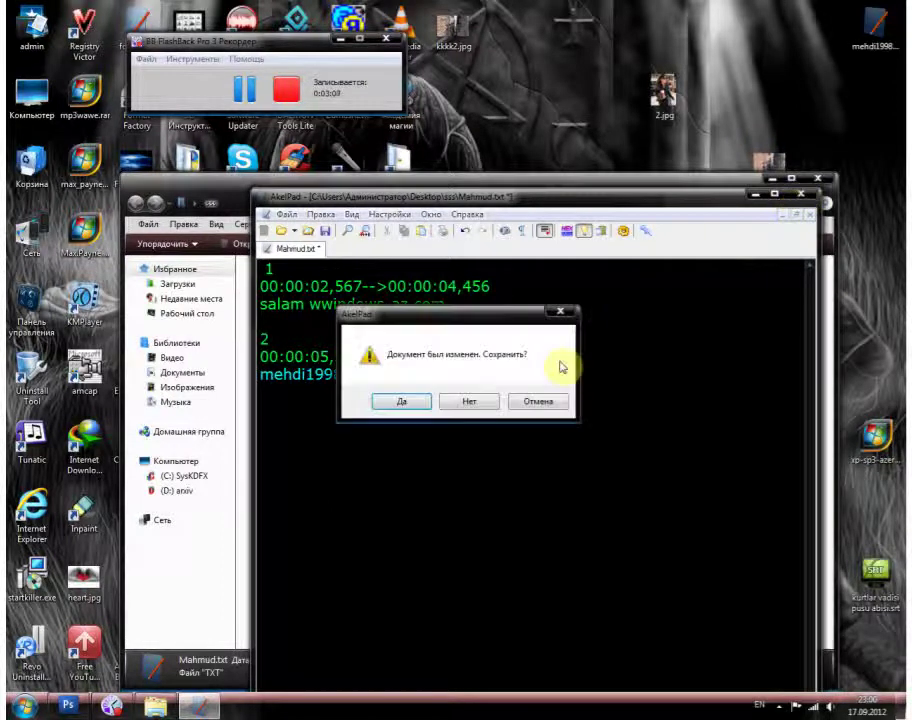
click(402, 402)
Change the text file's extension to .ssa and accept the extension change.
click(370, 340)
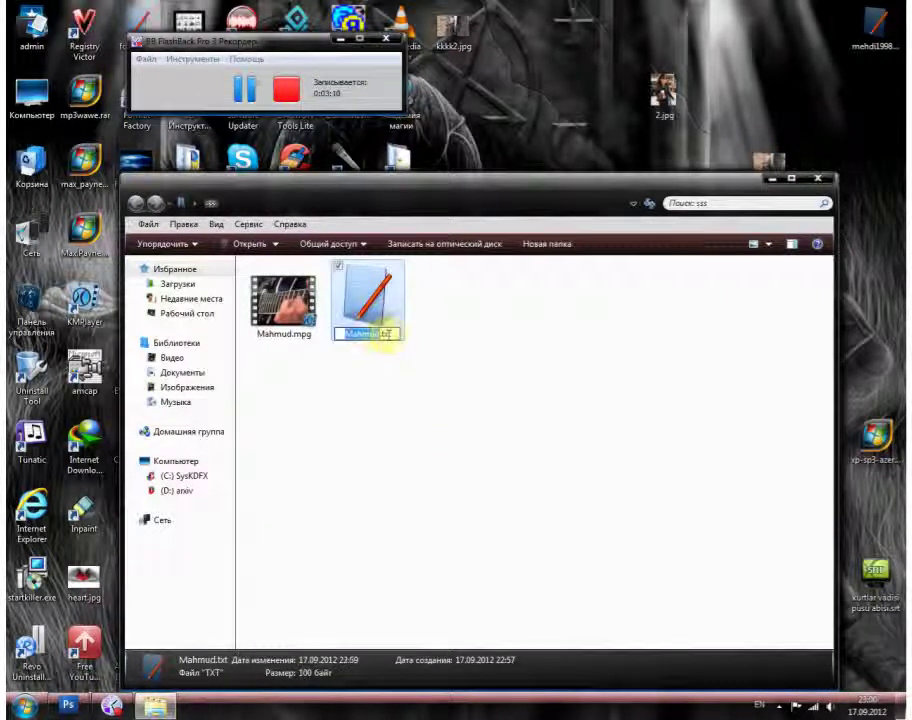
key(BackSpace)
key(BackSpace)
key(BackSpace)
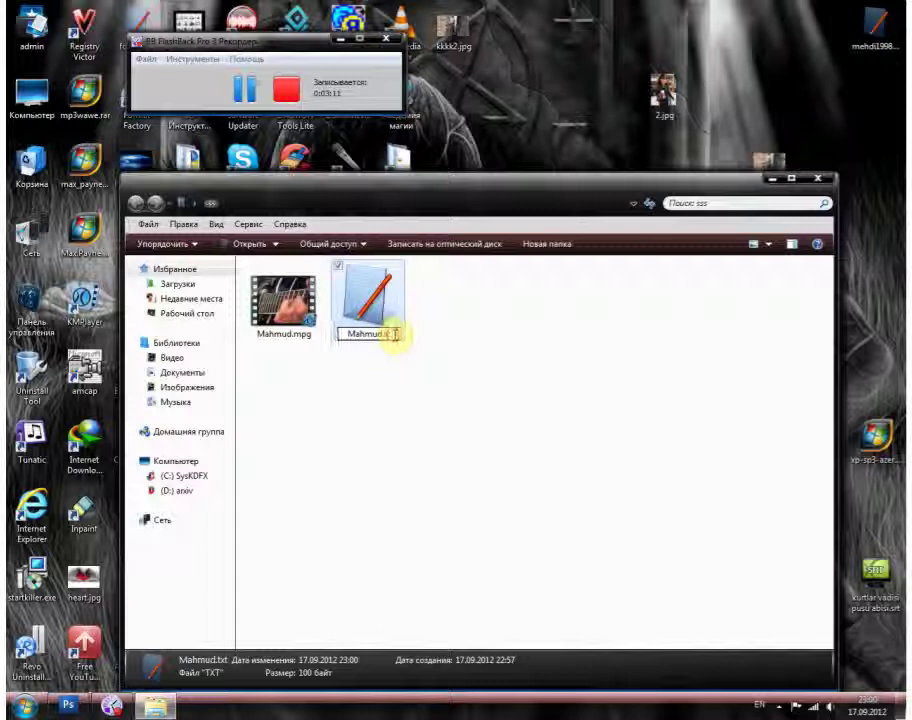
text(rar)
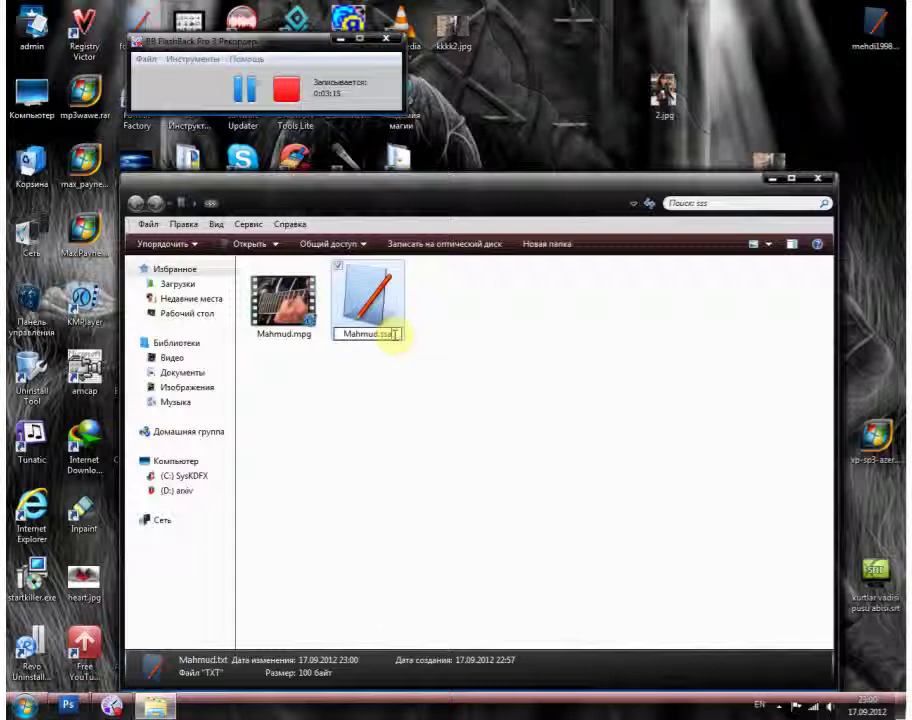
key(Return)
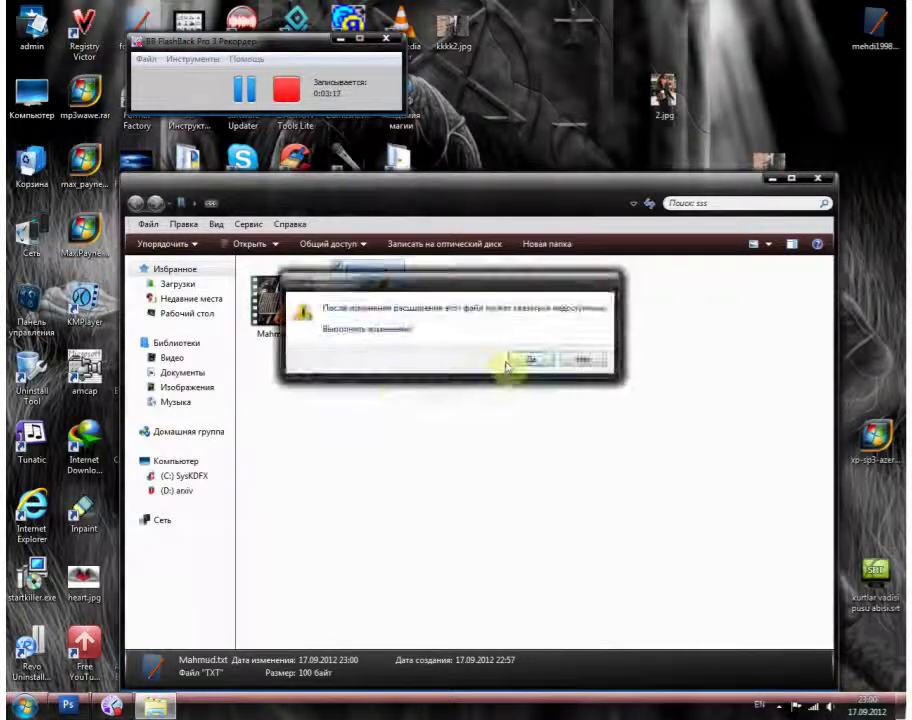
click(525, 358)
Play the video to check the second subtitle on screen and close the player.
double_click(308, 315)
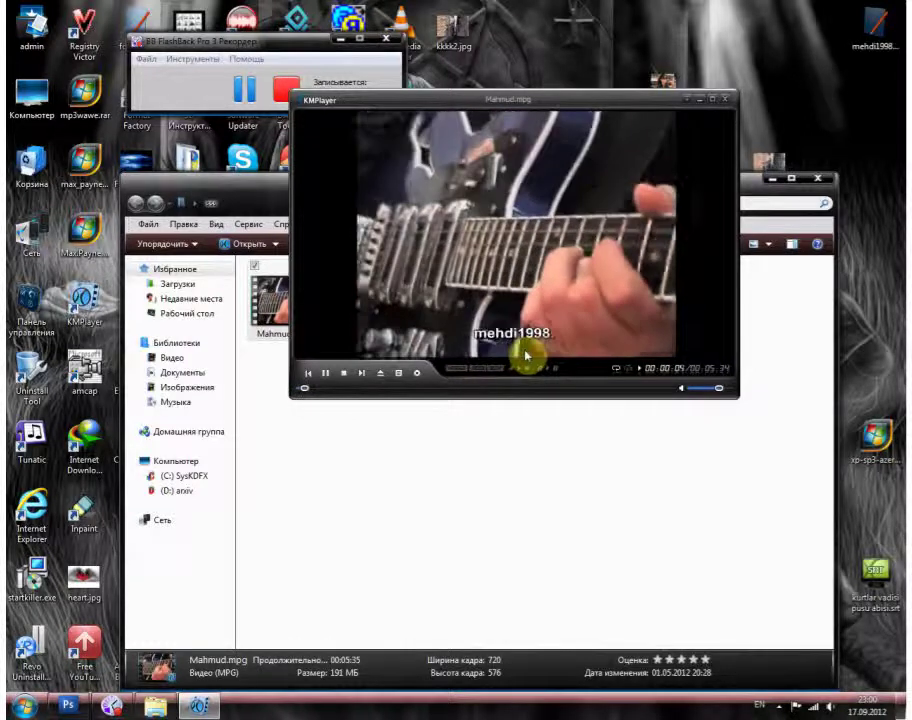
key(alt+F4)
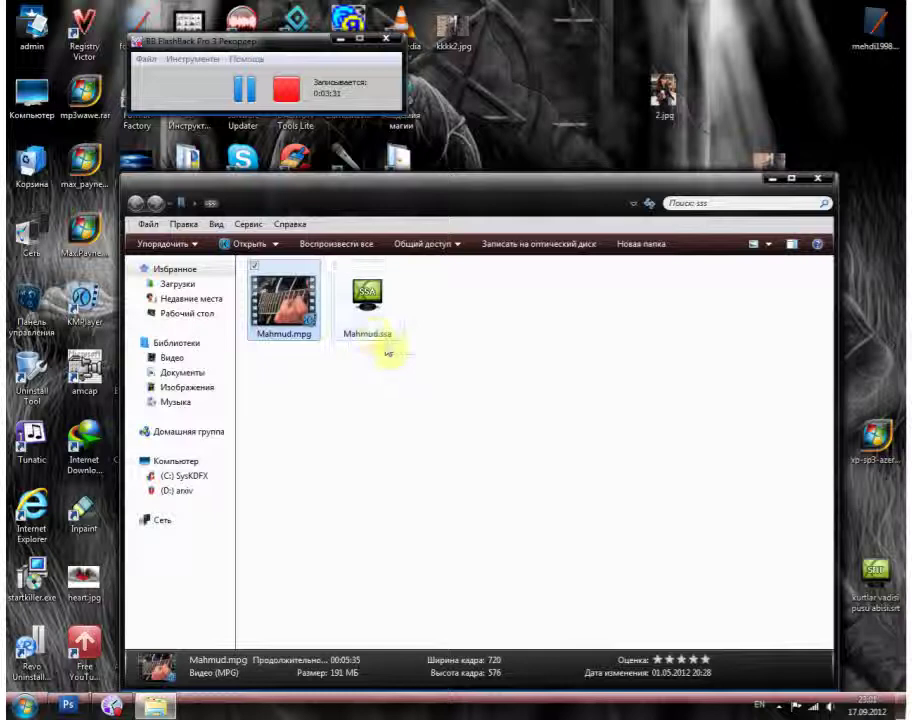
Move the .ssa subtitle file out of the video's folder onto the desktop.
click(370, 300)
drag(370, 300, 437, 253)
drag(560, 140, 566, 136)
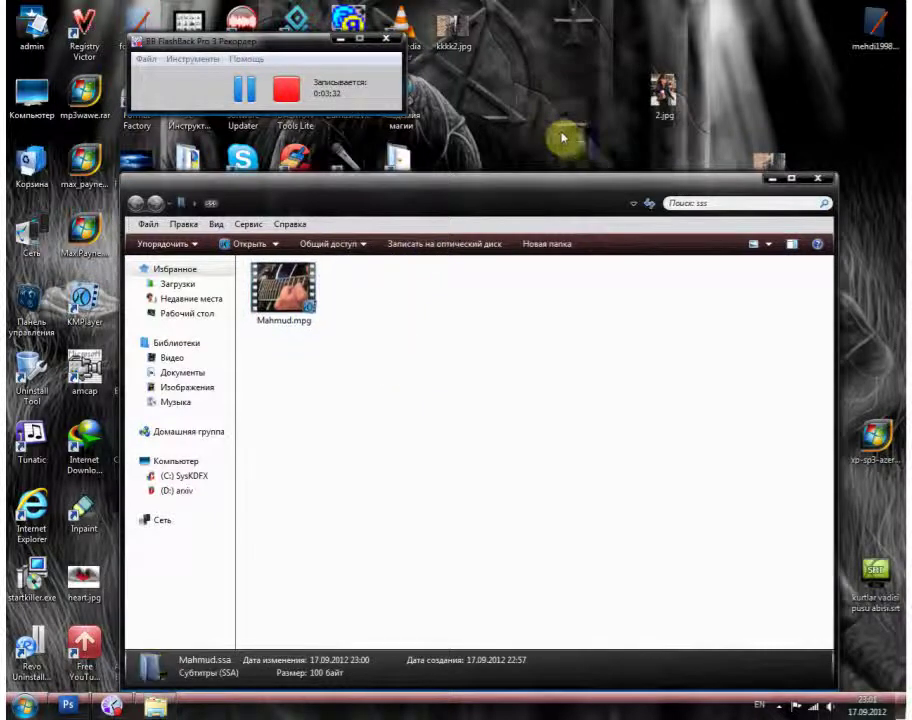
Play the video without the subtitle file in its folder and close the player.
click(285, 289)
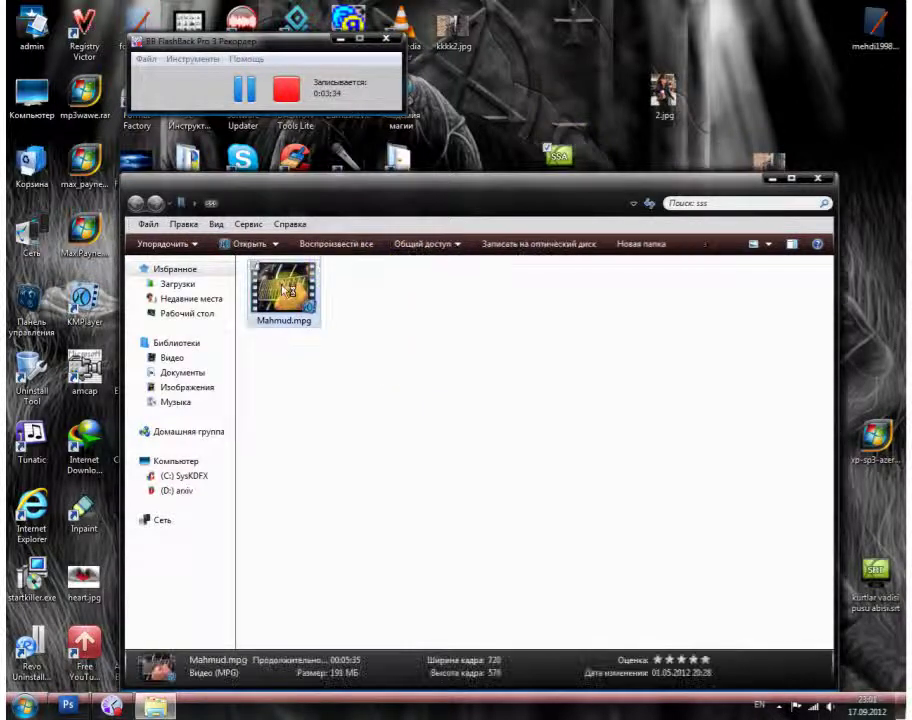
double_click(285, 290)
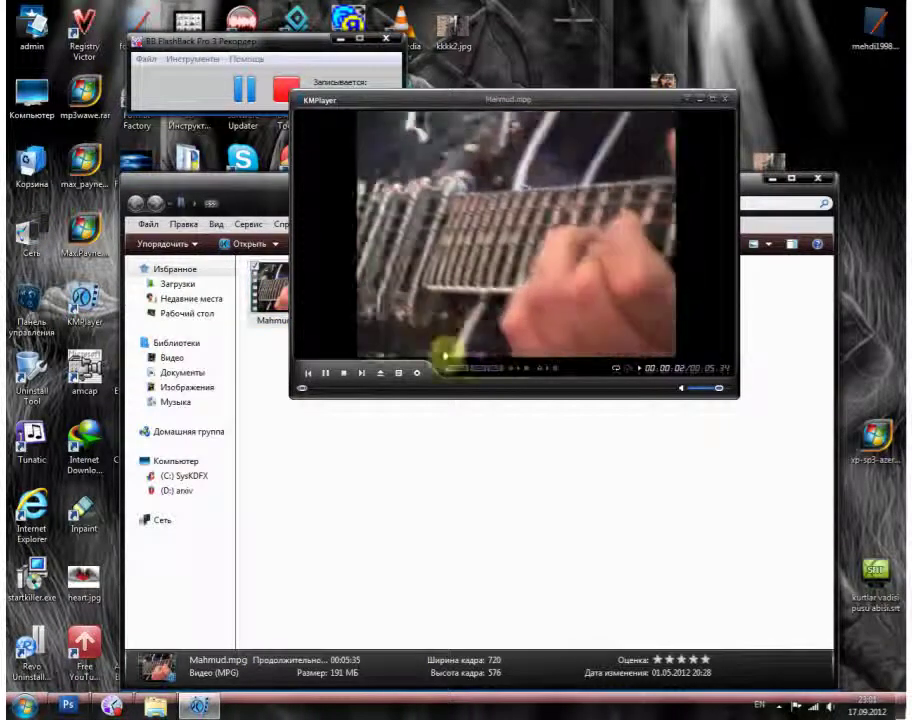
key(alt+F4)
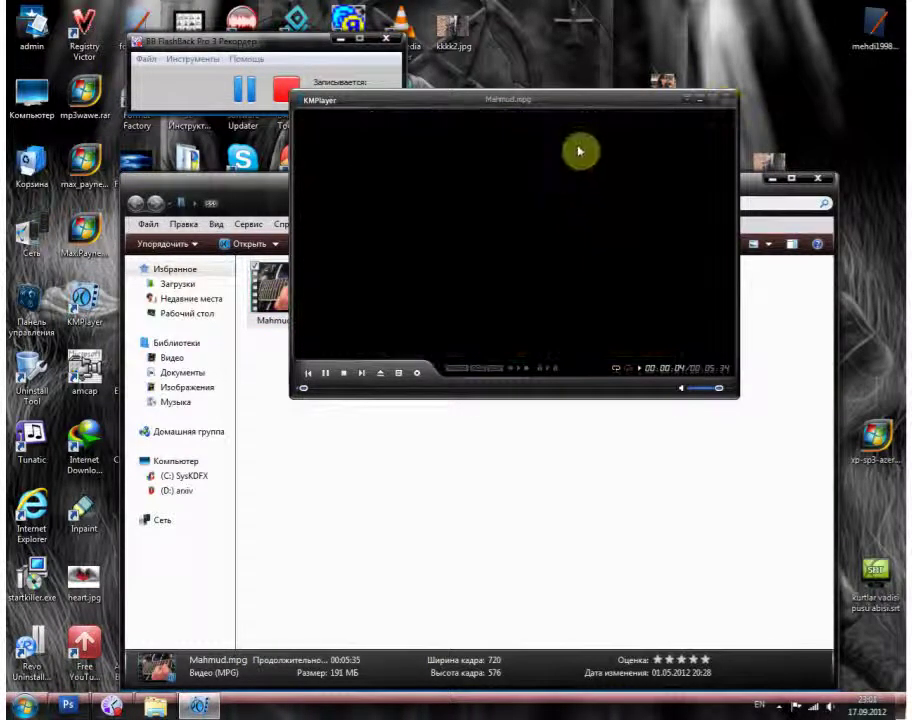
Return the .ssa file to the video's folder and replay the video to check the subtitles, closing the player and folder.
drag(463, 309, 464, 305)
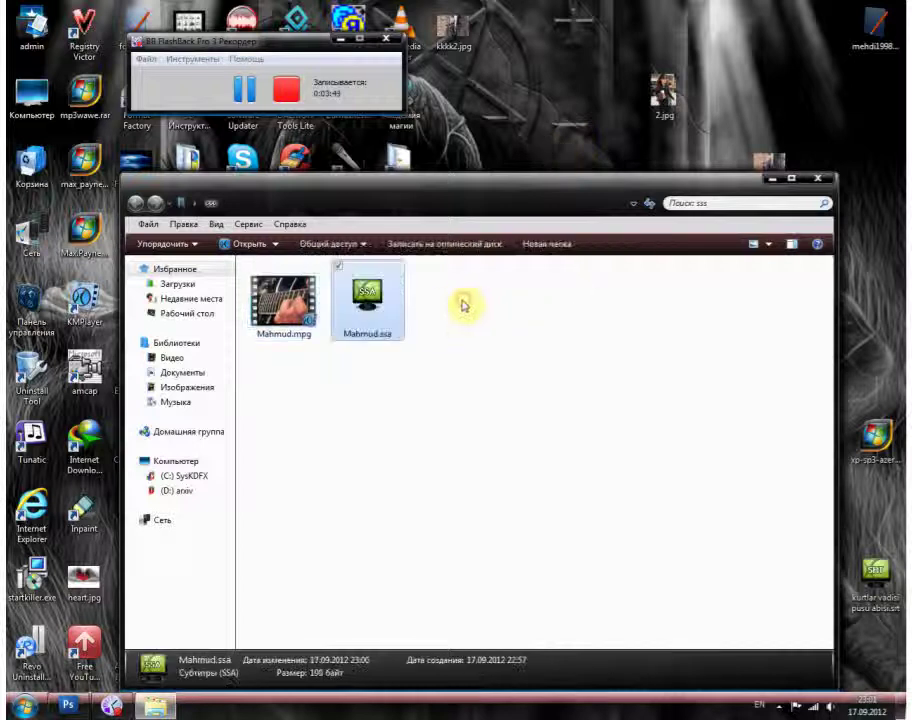
click(294, 313)
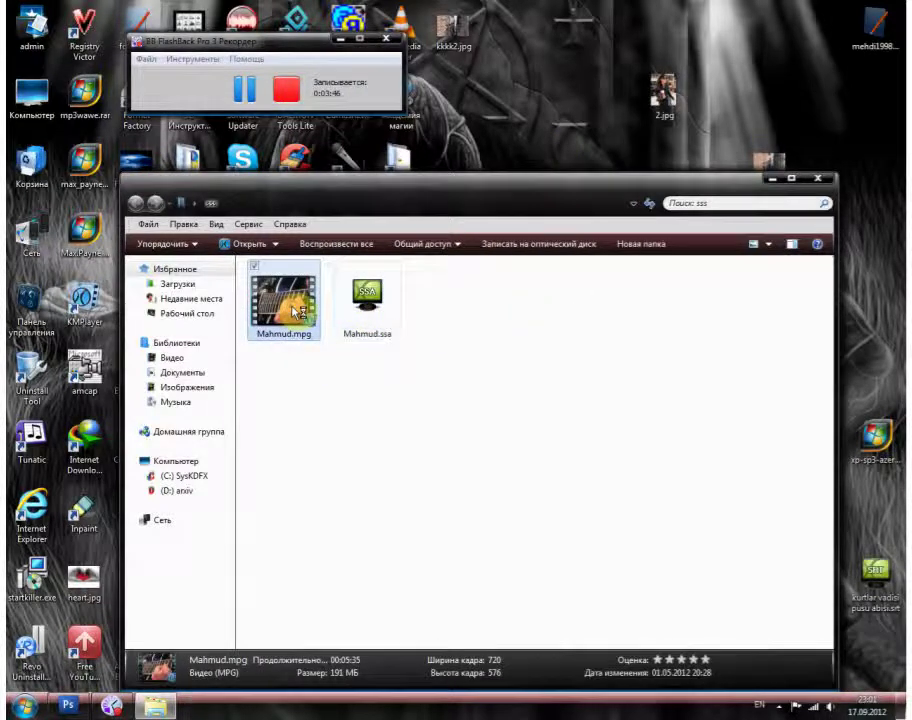
double_click(294, 313)
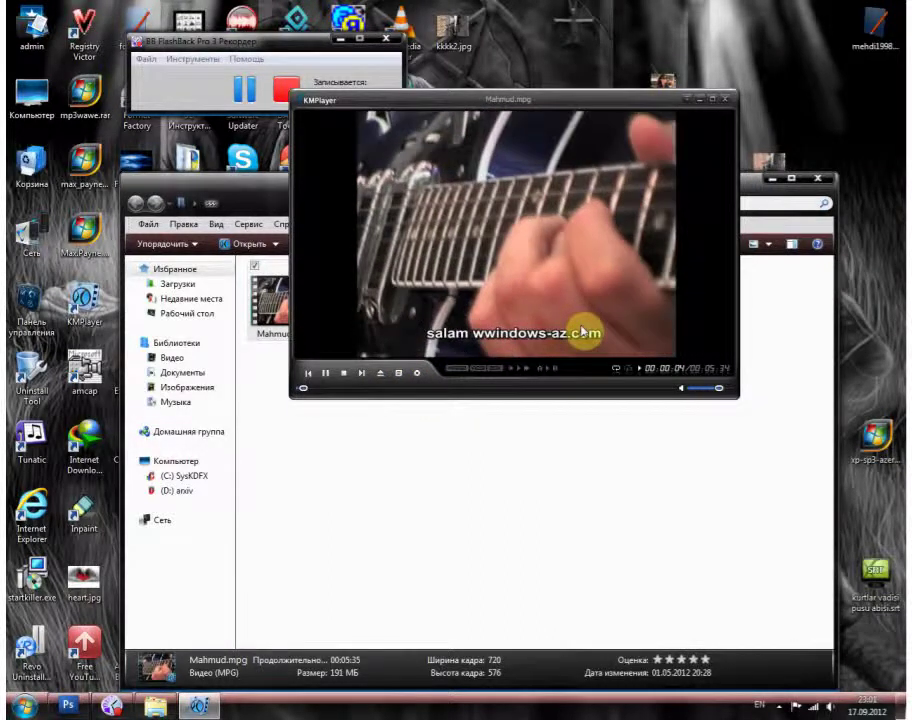
click(727, 98)
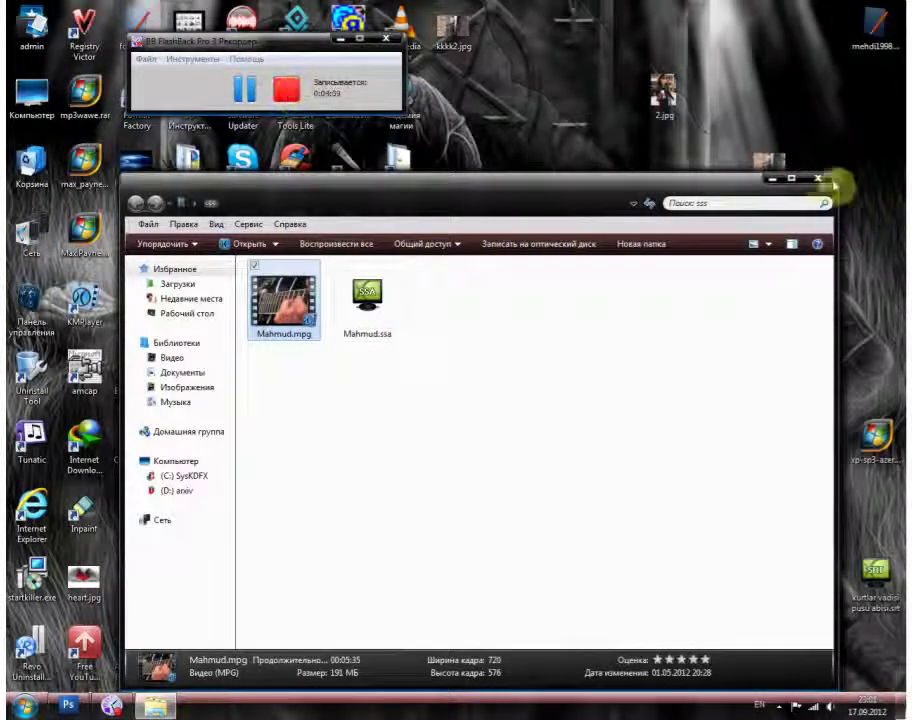
click(818, 178)
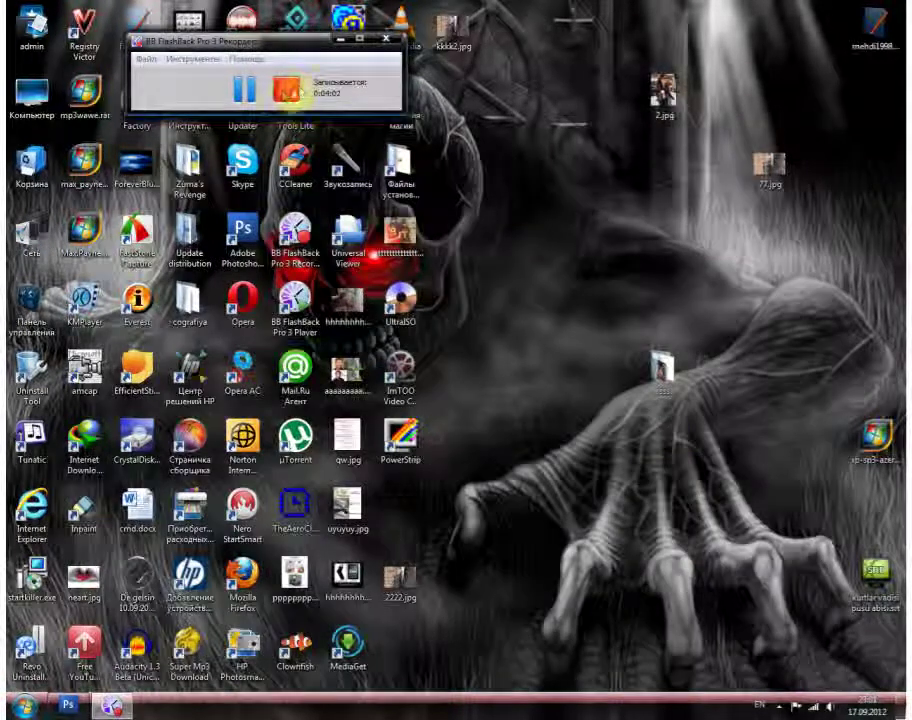